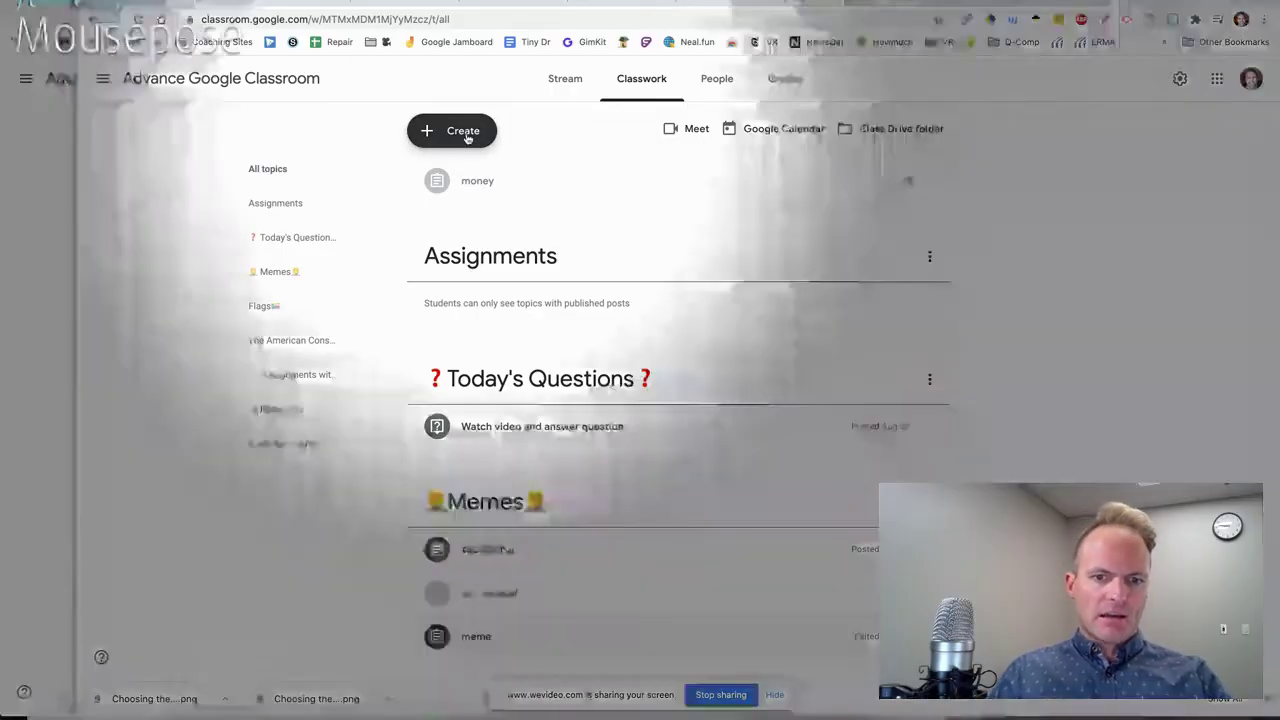
- Start a new Classroom assignment titled 'Bulletin Board'
click(465, 135)
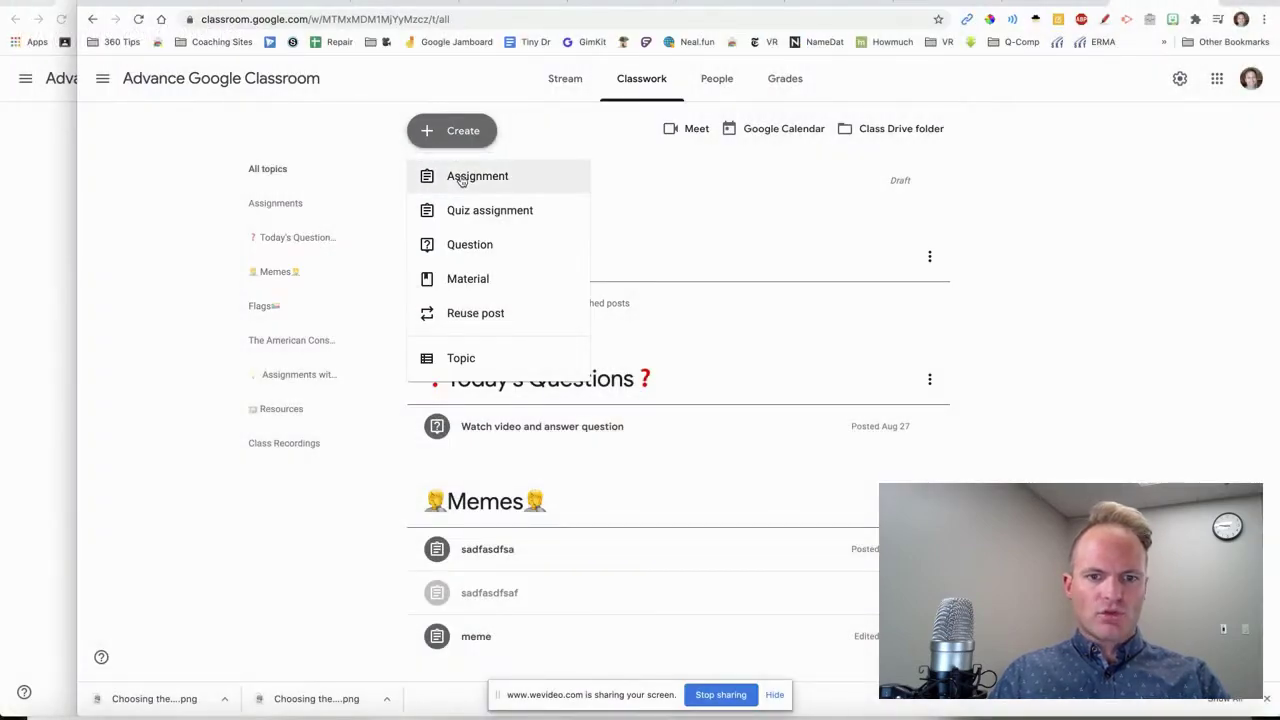
click(461, 179)
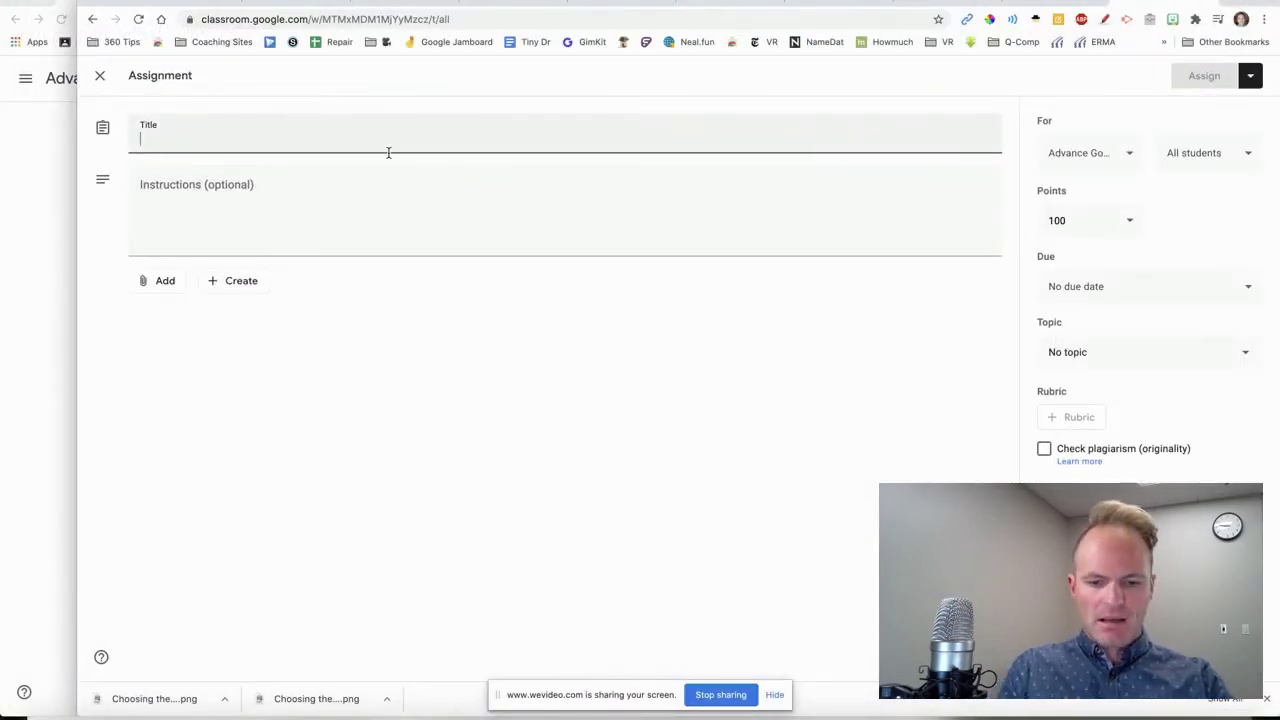
text(Bulletin Board)
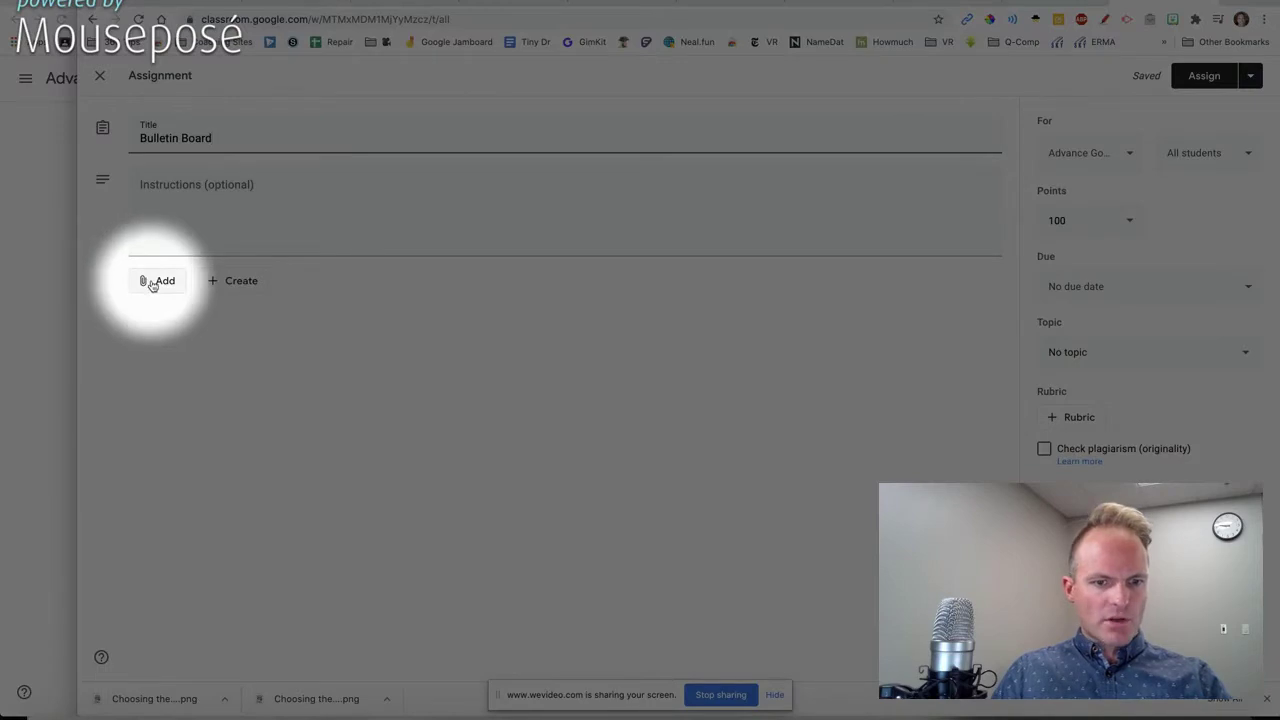
- Attach a new Google Drawings file and set it to 'Students can edit file'
click(222, 283)
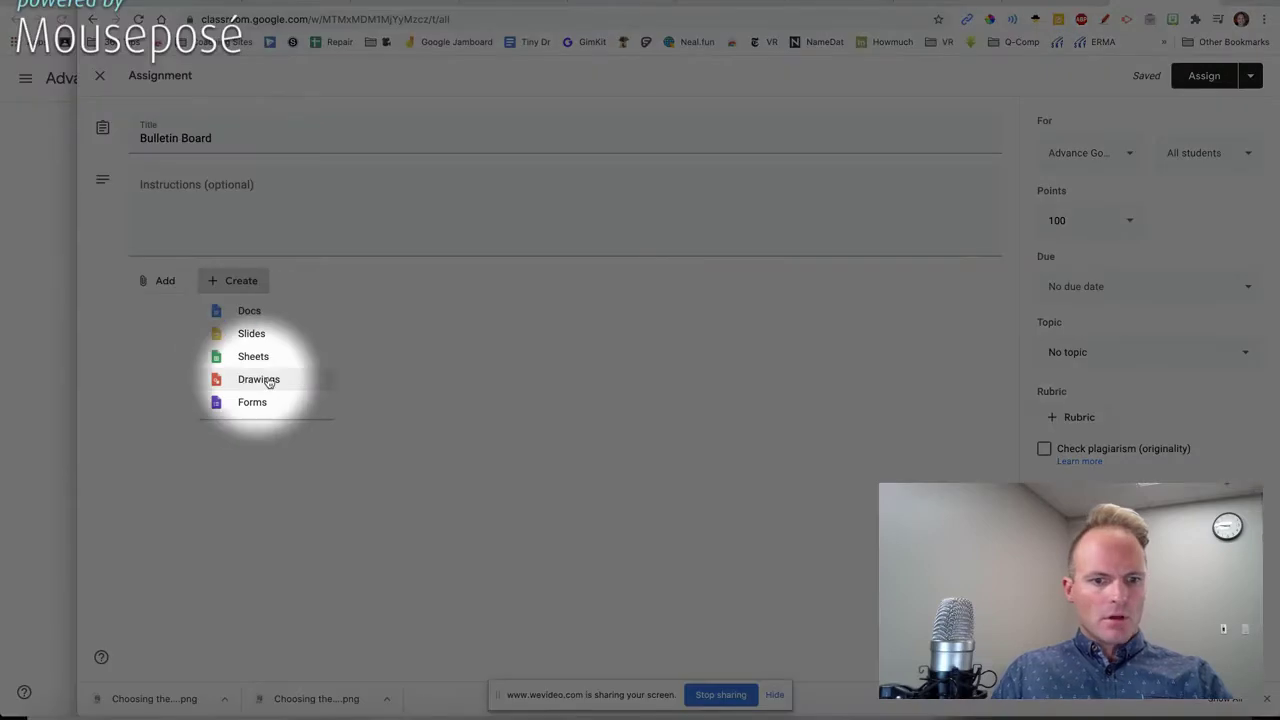
click(262, 380)
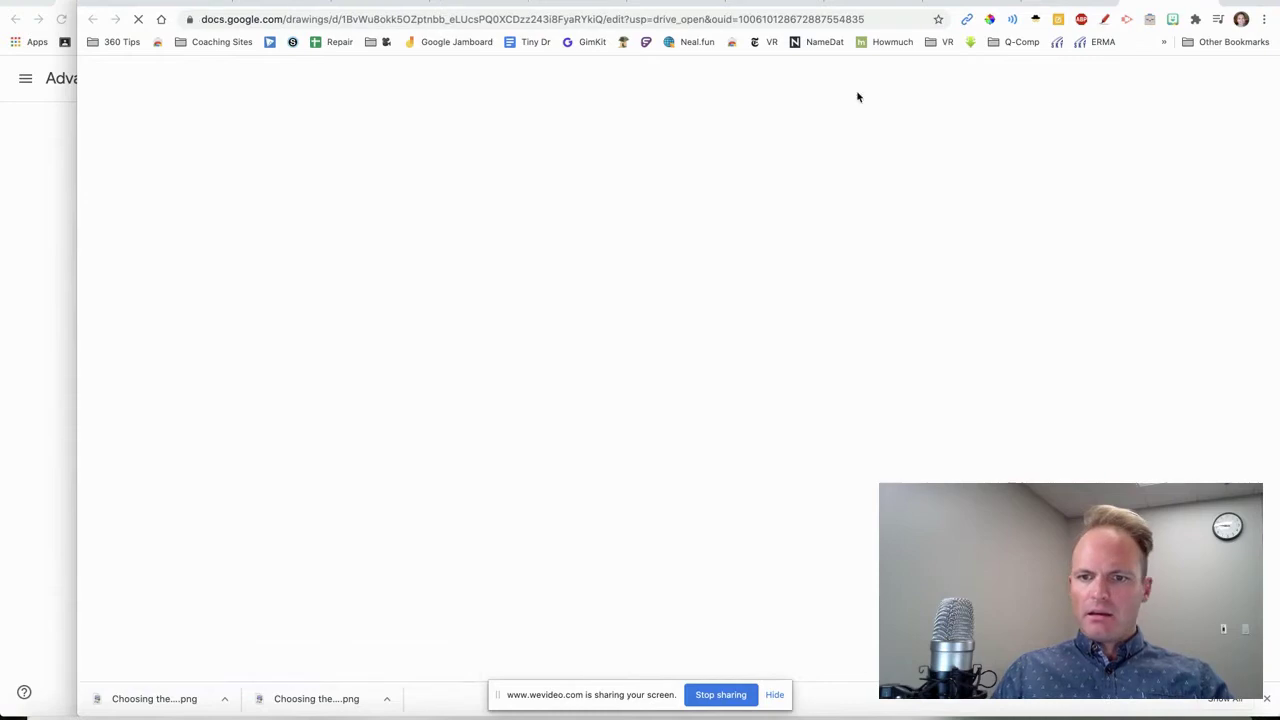
click(1075, 3)
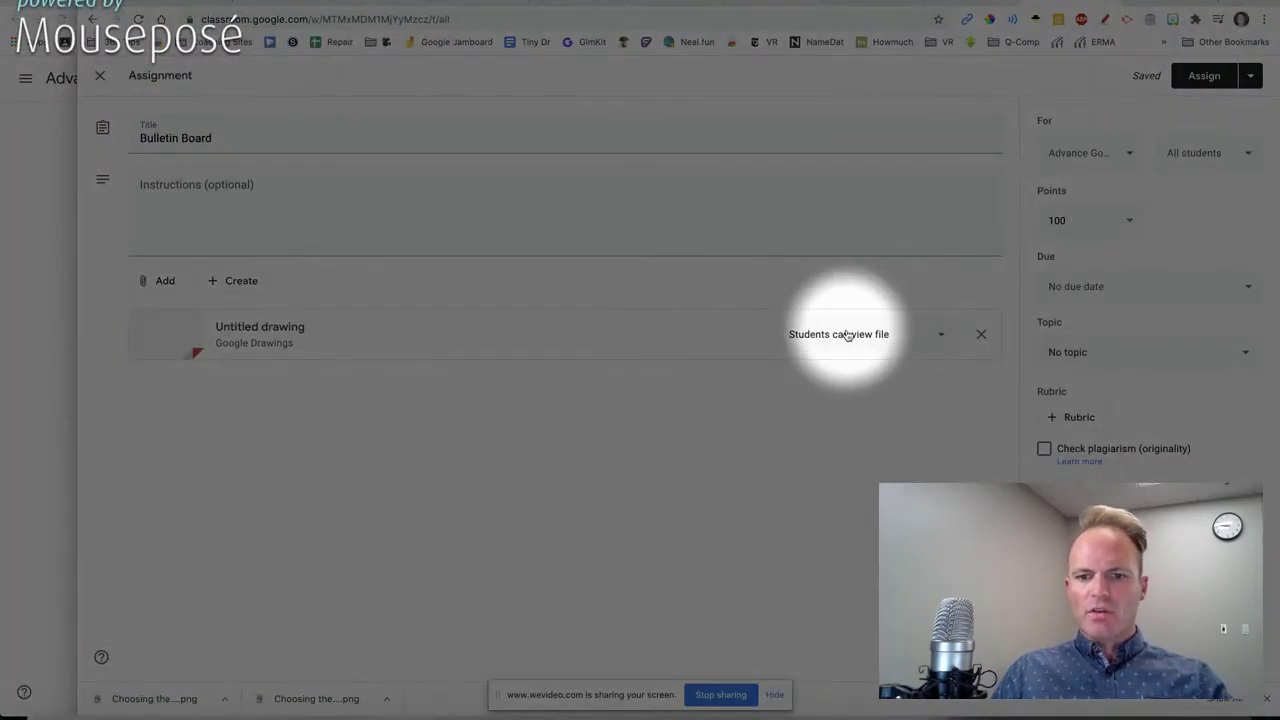
click(846, 334)
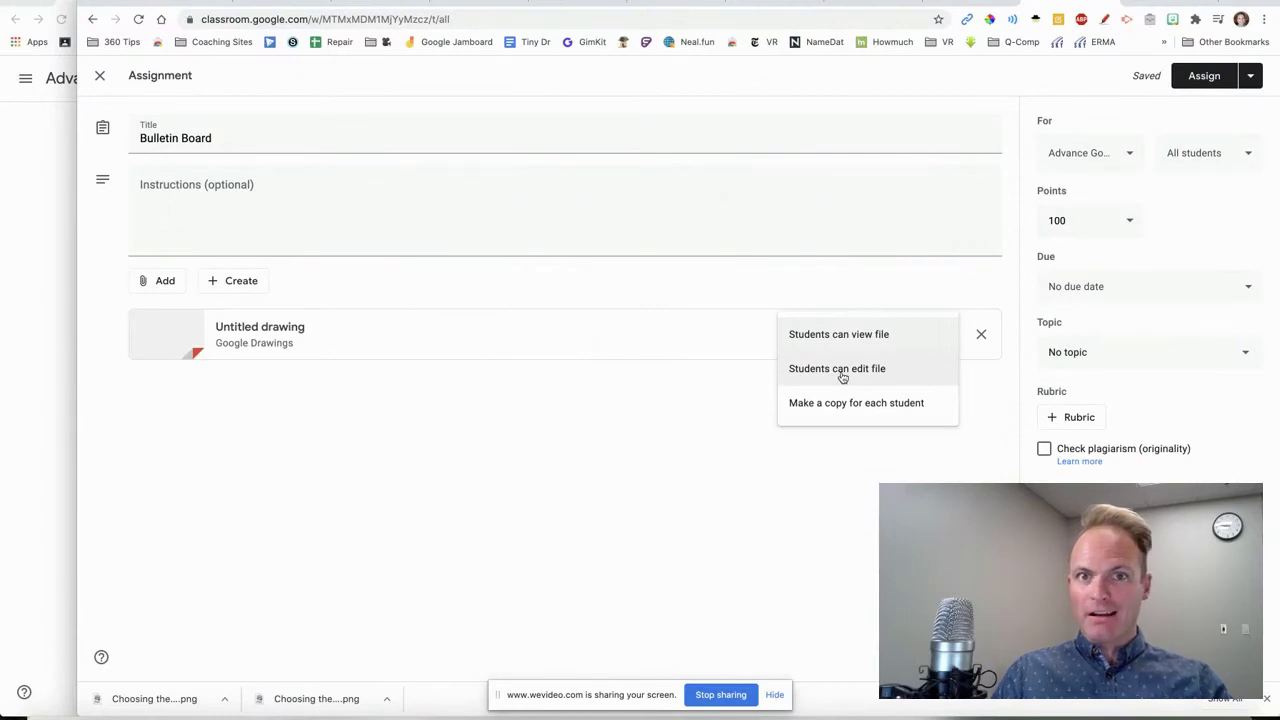
click(843, 369)
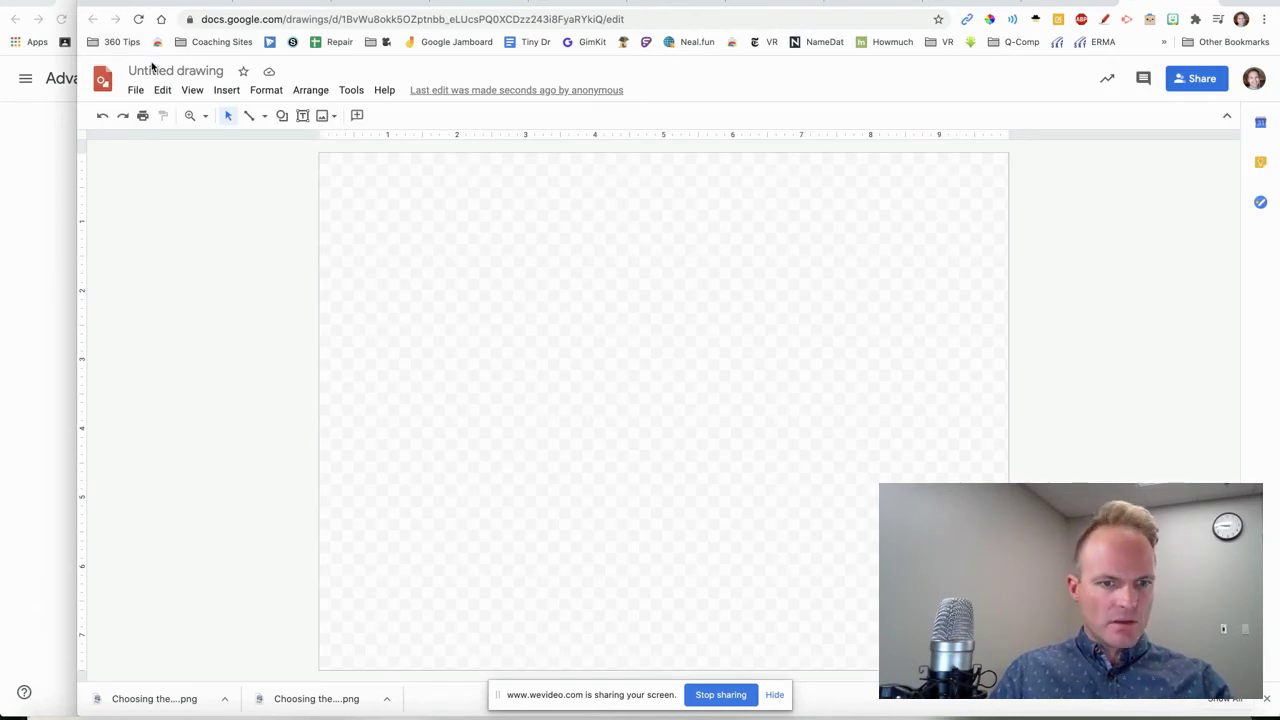
- Rename the untitled drawing to 'Bulletin Board'
click(155, 70)
text(Bulle)
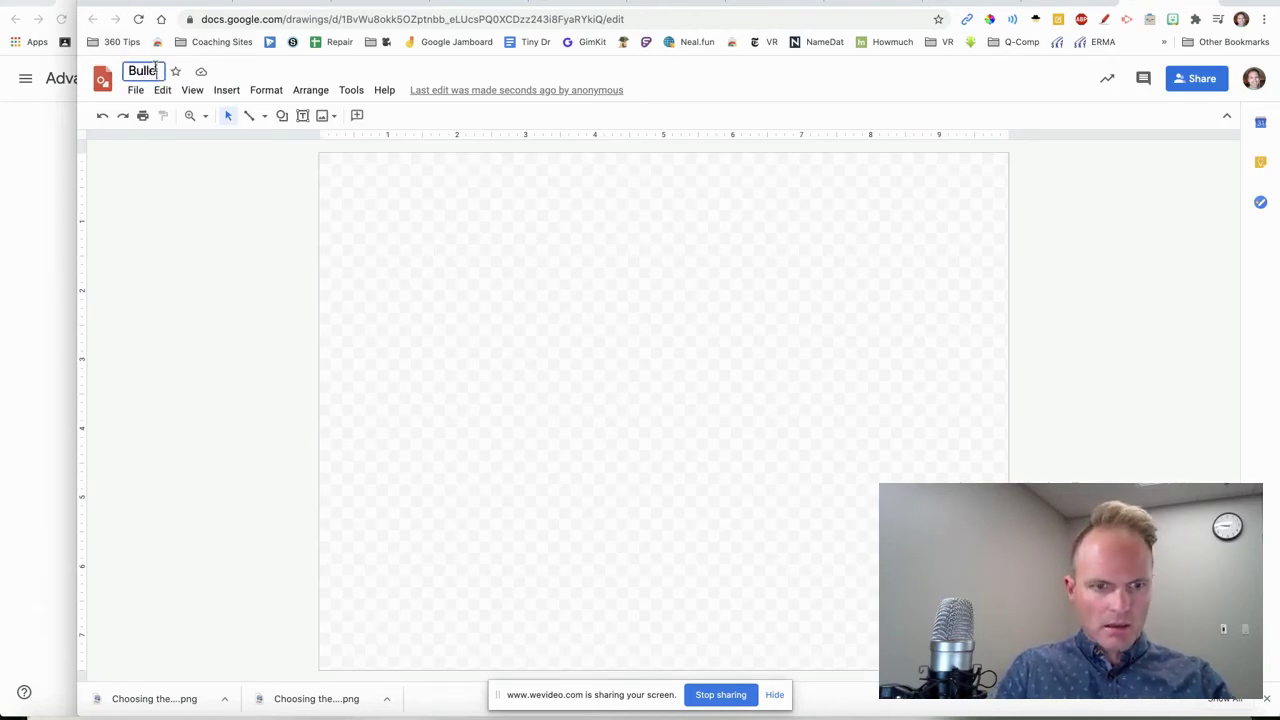
text(tin Board)
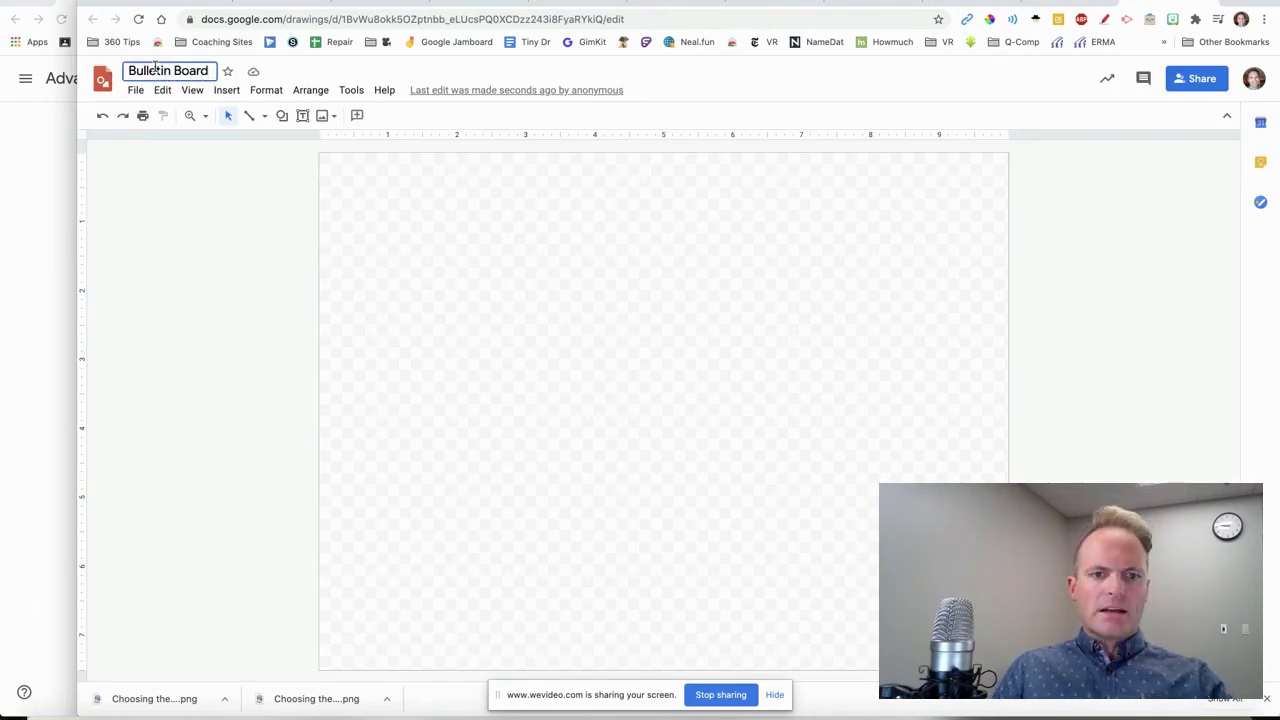
click(469, 287)
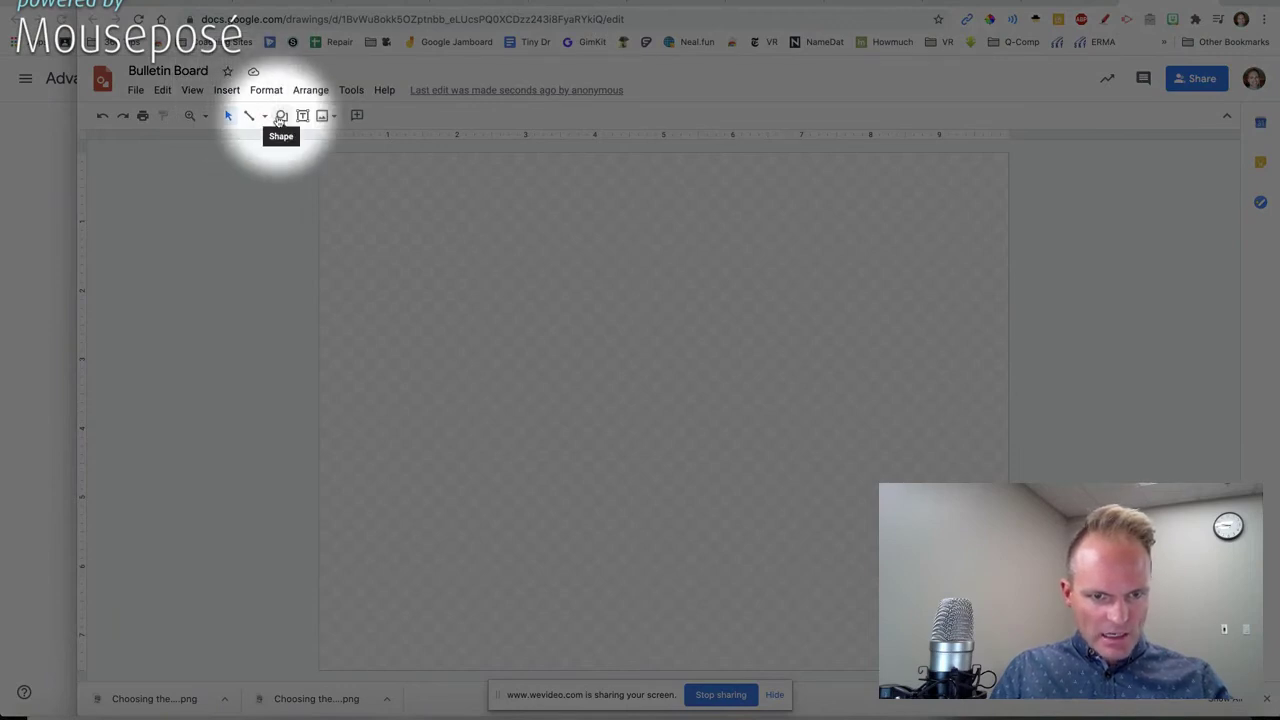
- Draw a small rectangular speech callout near the top-left of the page
click(281, 117)
mouse_move(331, 194)
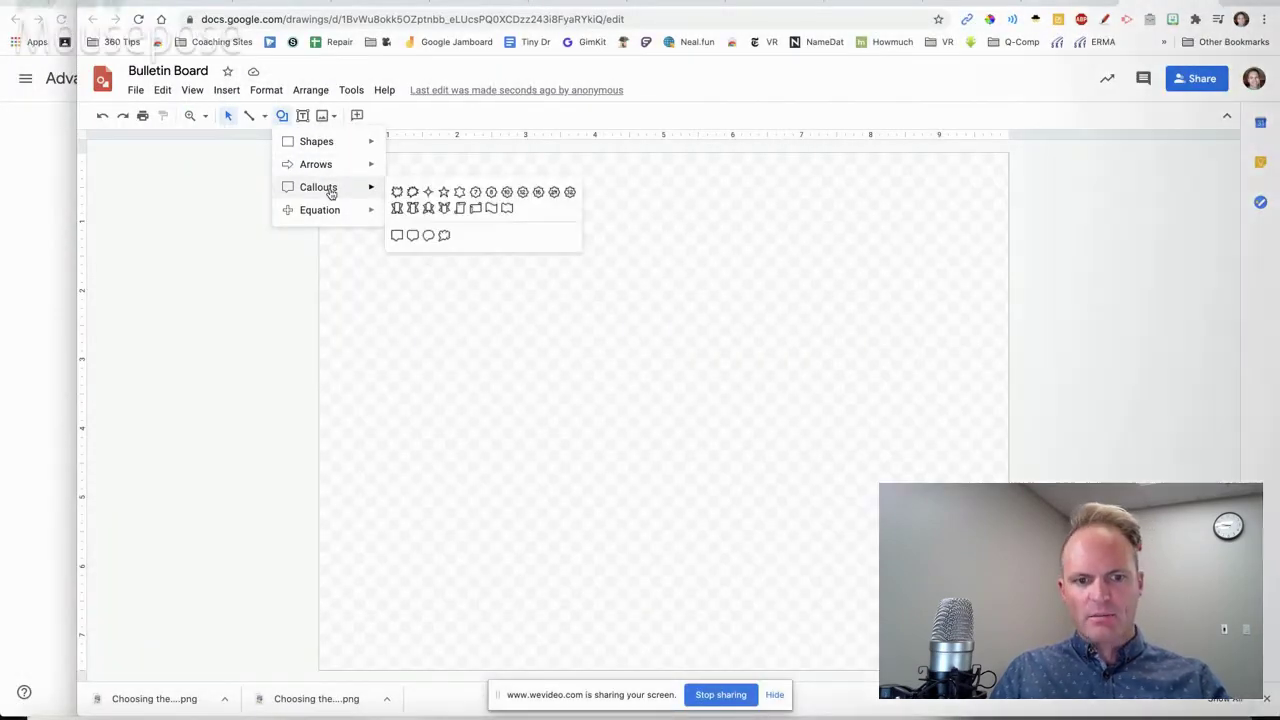
click(397, 234)
drag(369, 388, 611, 203)
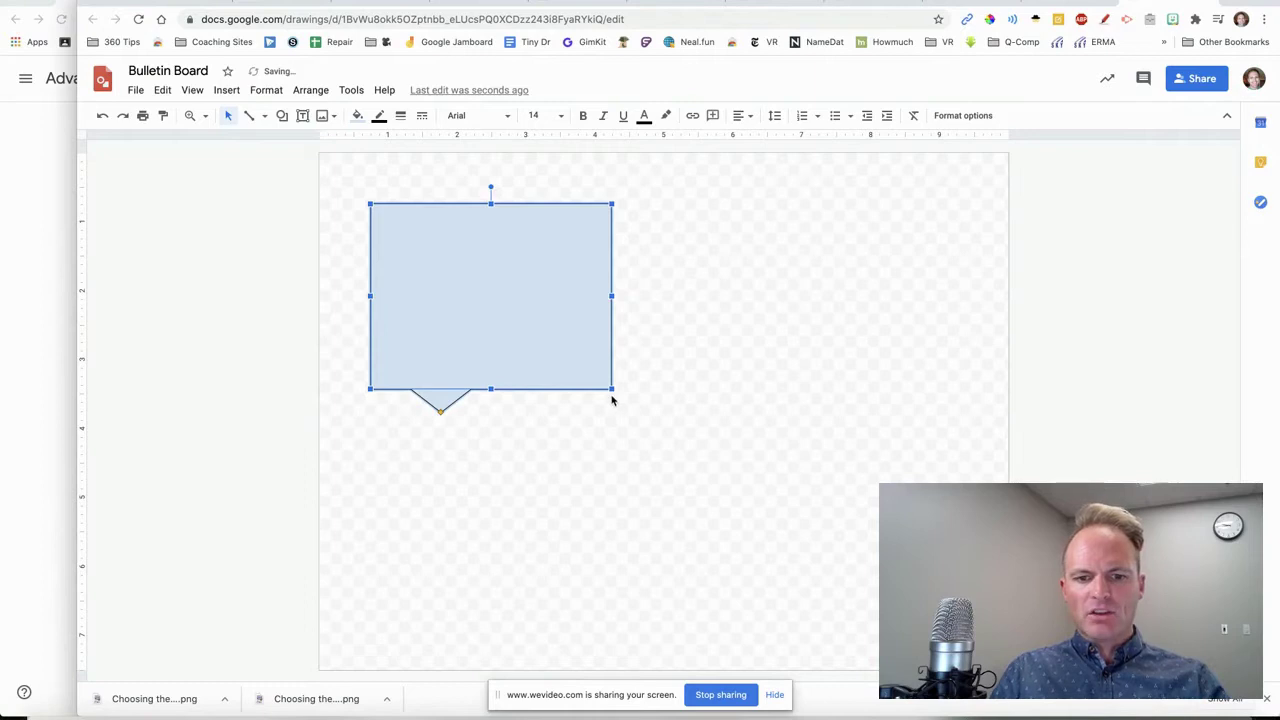
drag(613, 390, 518, 316)
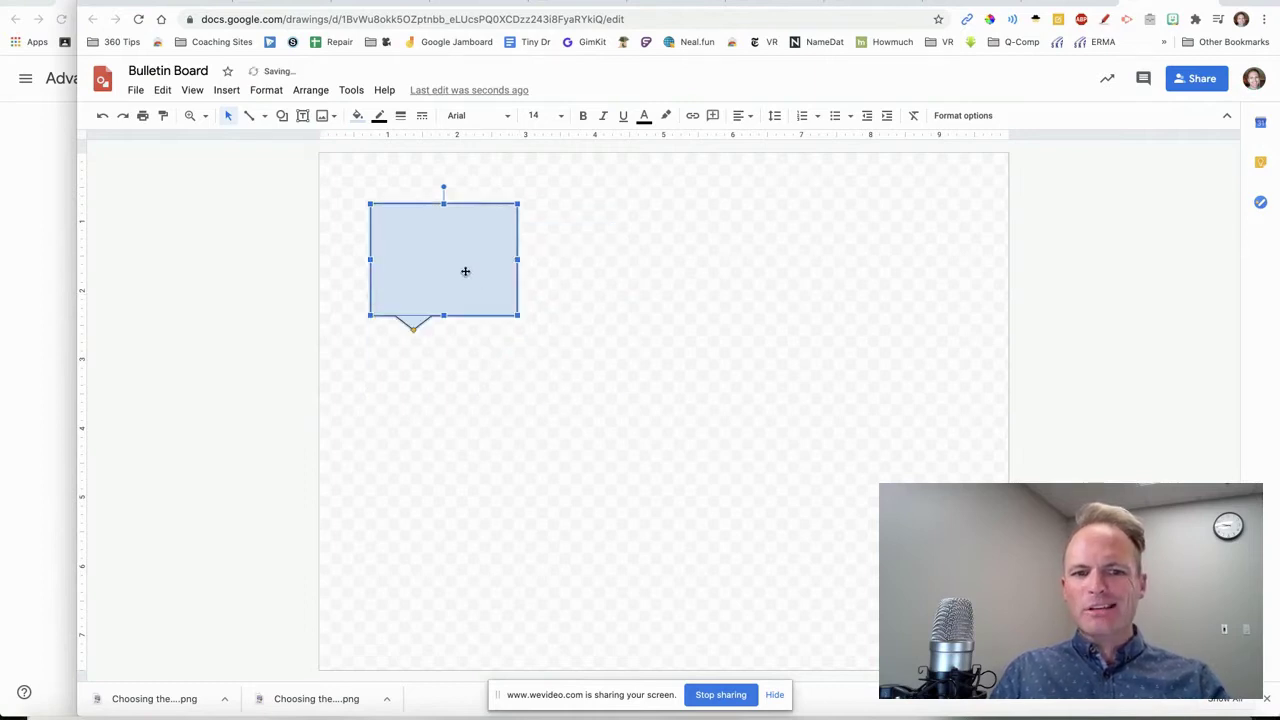
drag(466, 271, 443, 238)
drag(495, 283, 466, 250)
click(589, 231)
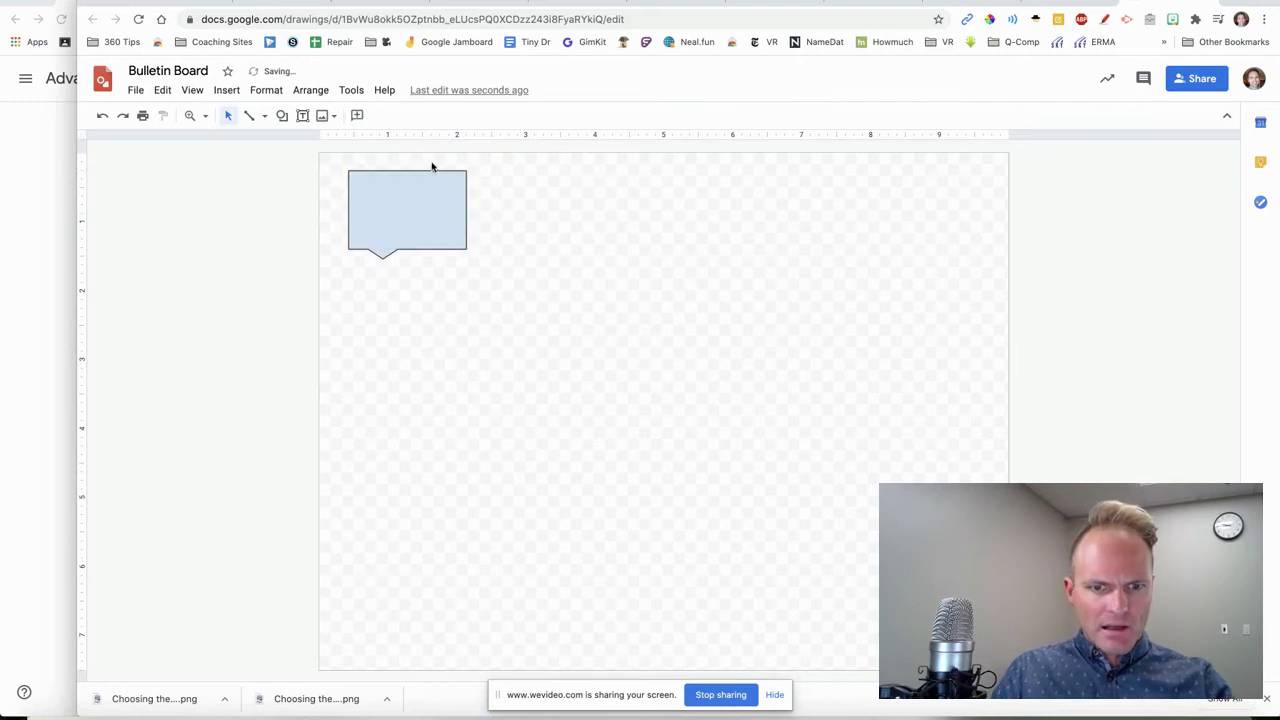
- Add a text box reading 'I thought...' inside the speech callout
click(227, 91)
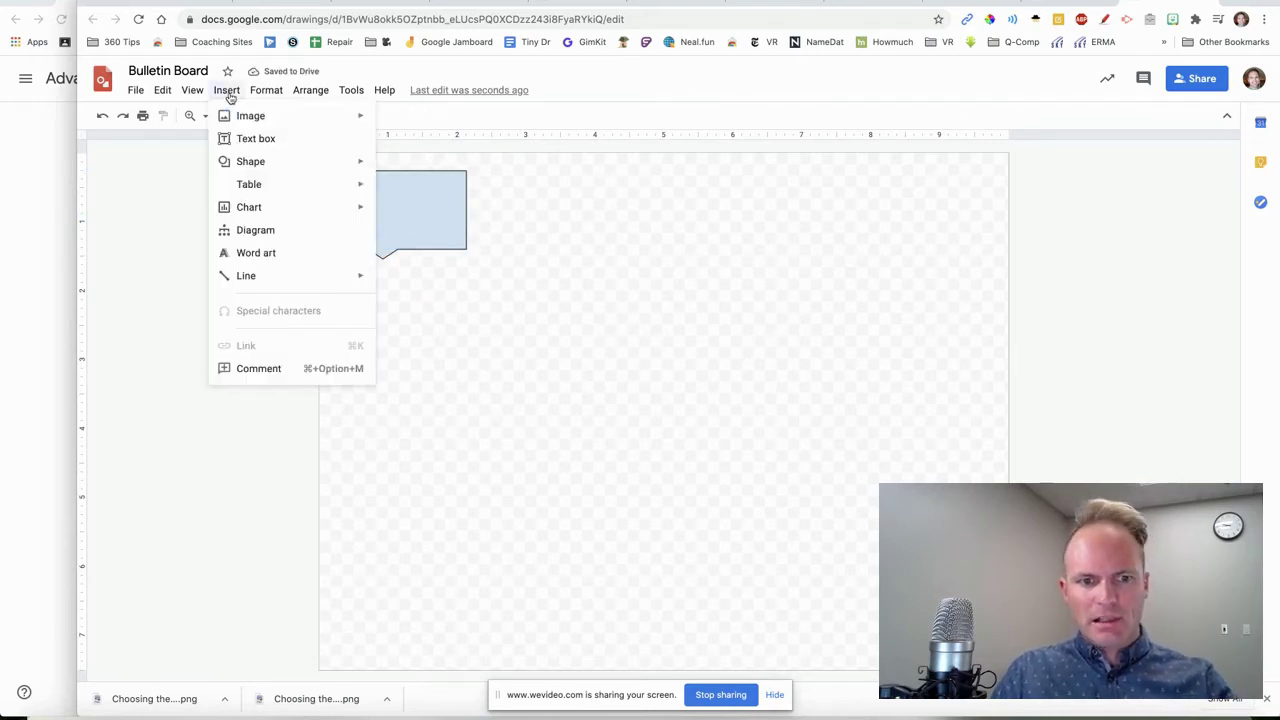
click(255, 139)
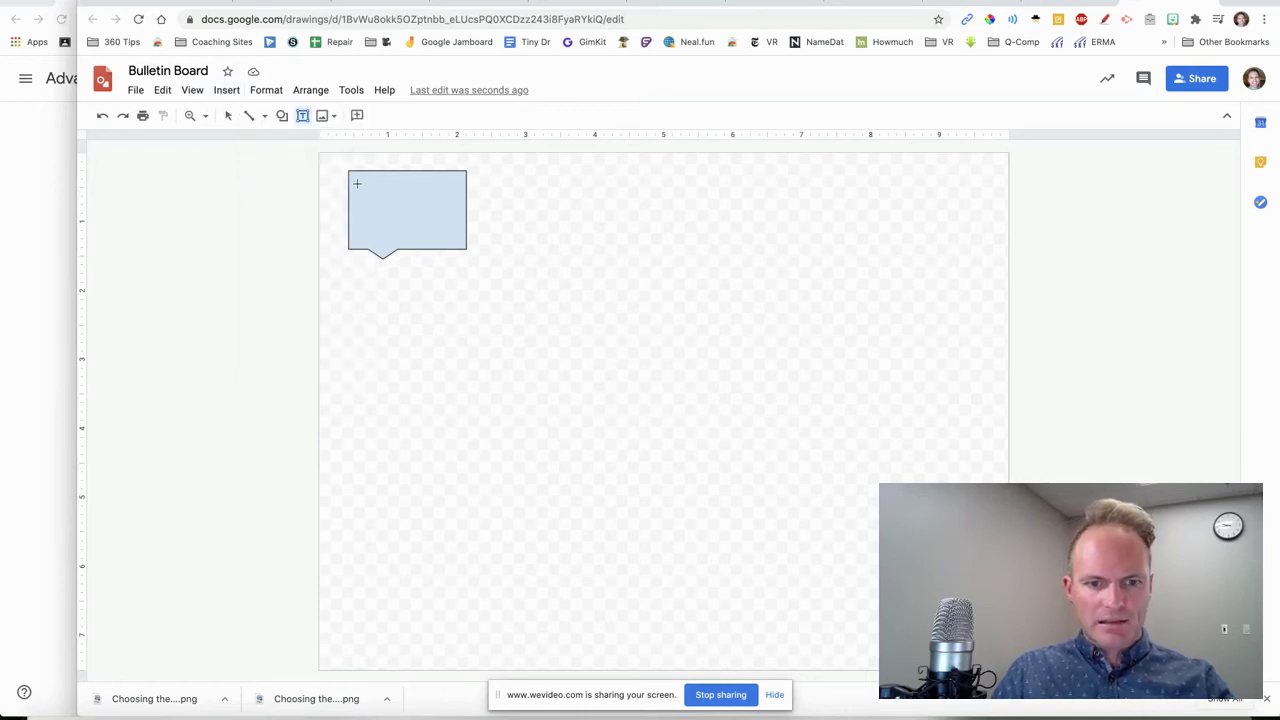
drag(357, 183, 449, 215)
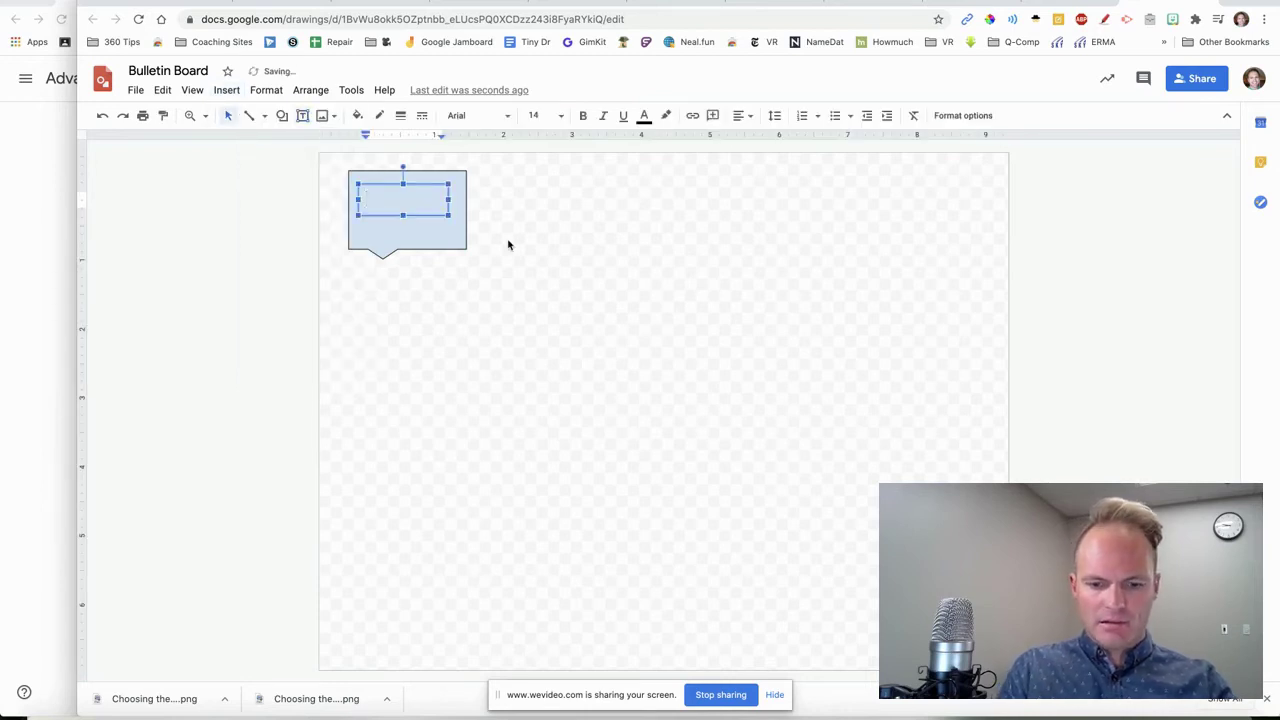
text(I thought...)
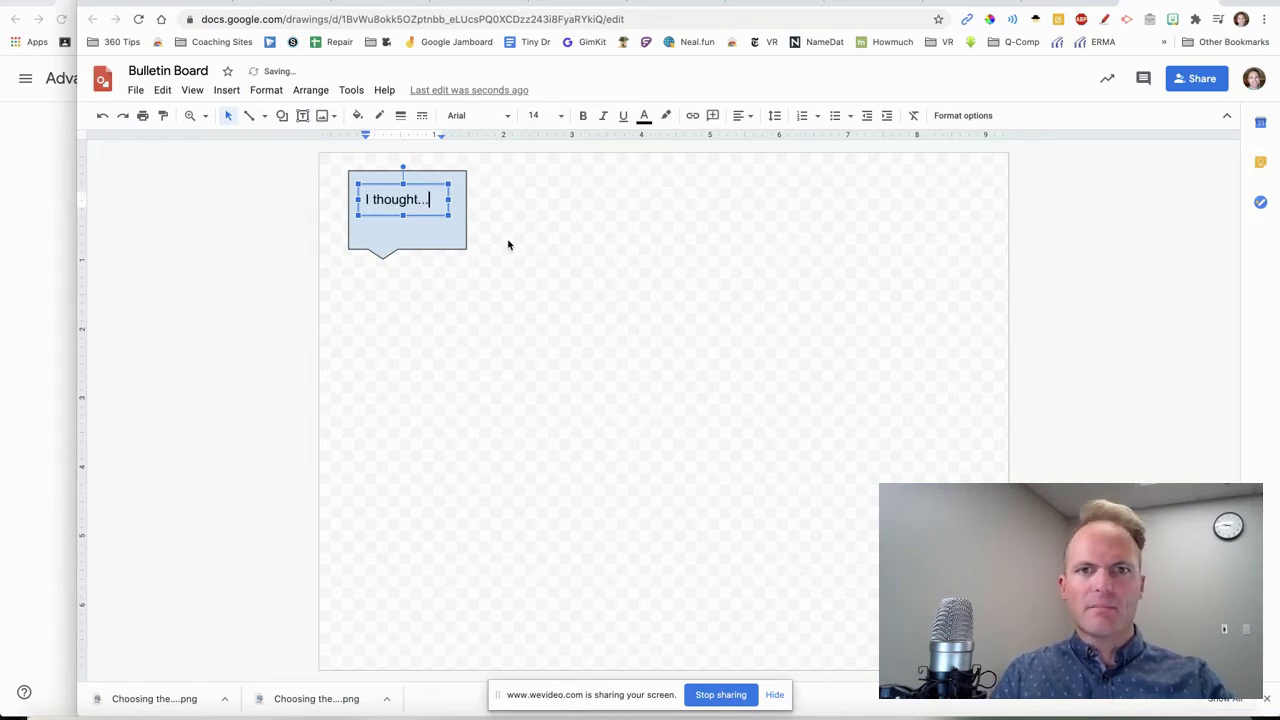
click(663, 300)
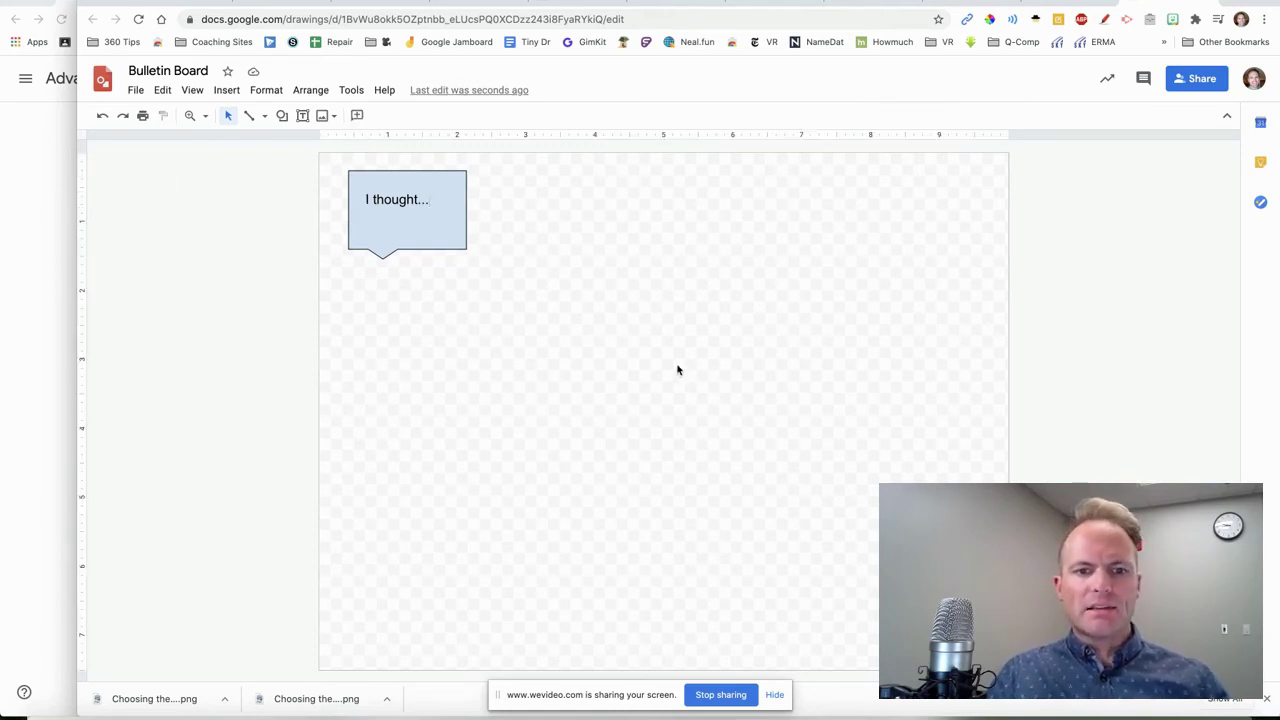
- Return to the Classroom form and assign the Bulletin Board assignment to students
click(1092, 4)
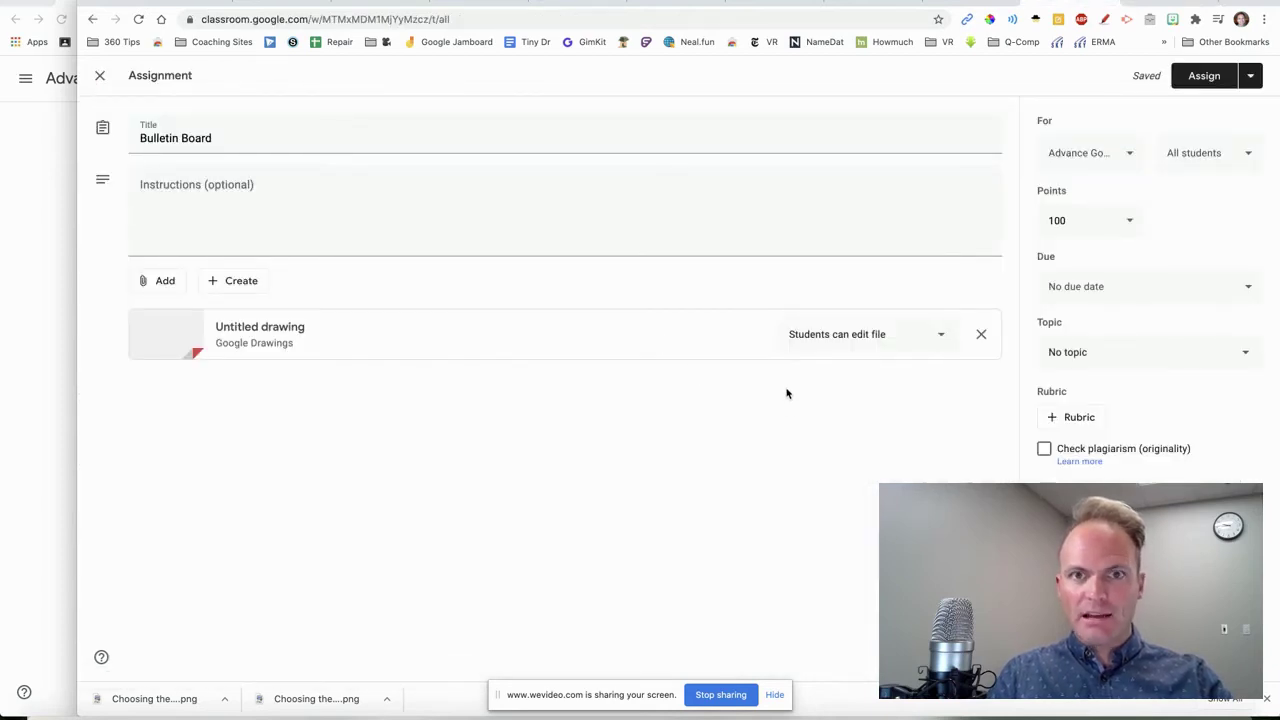
click(1170, 4)
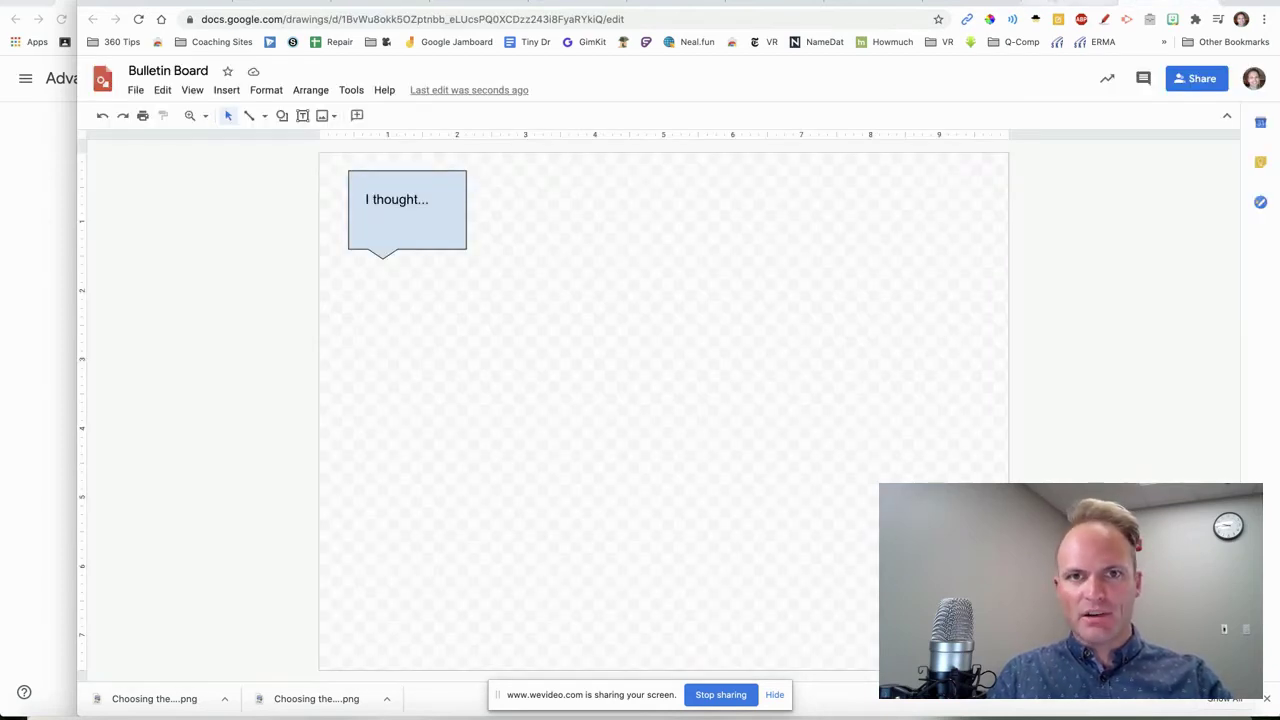
click(1092, 4)
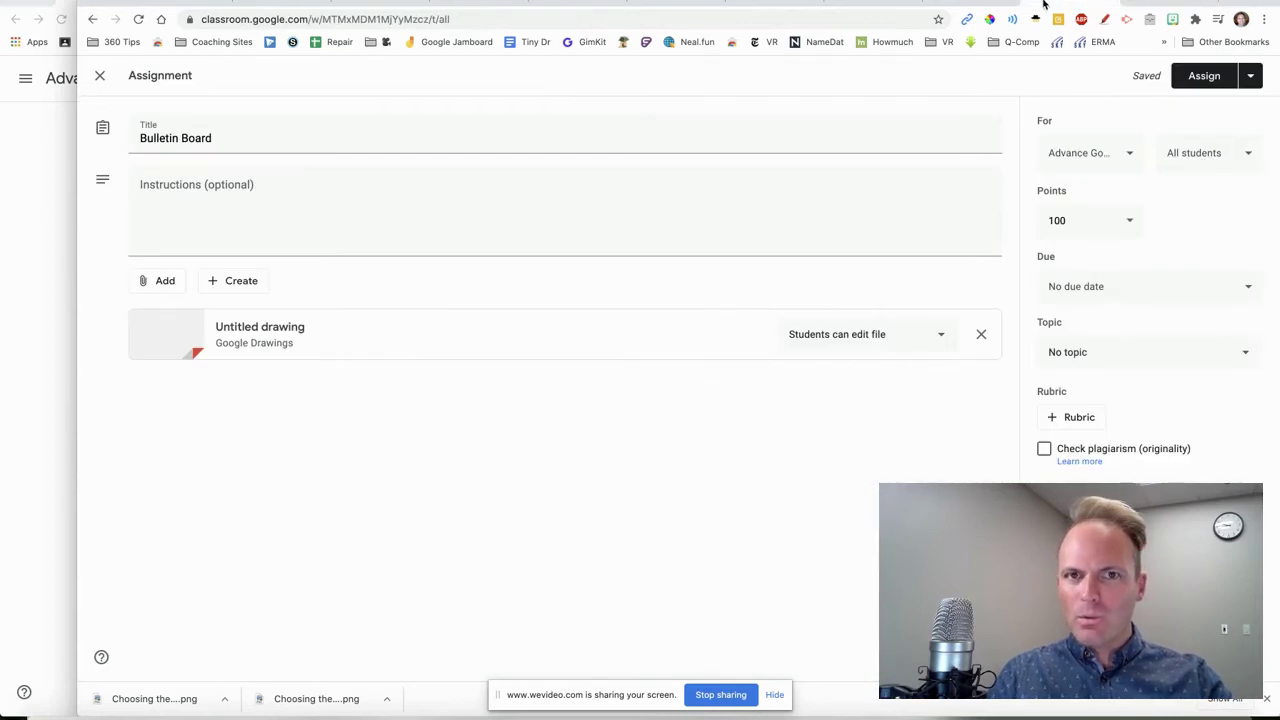
click(1205, 80)
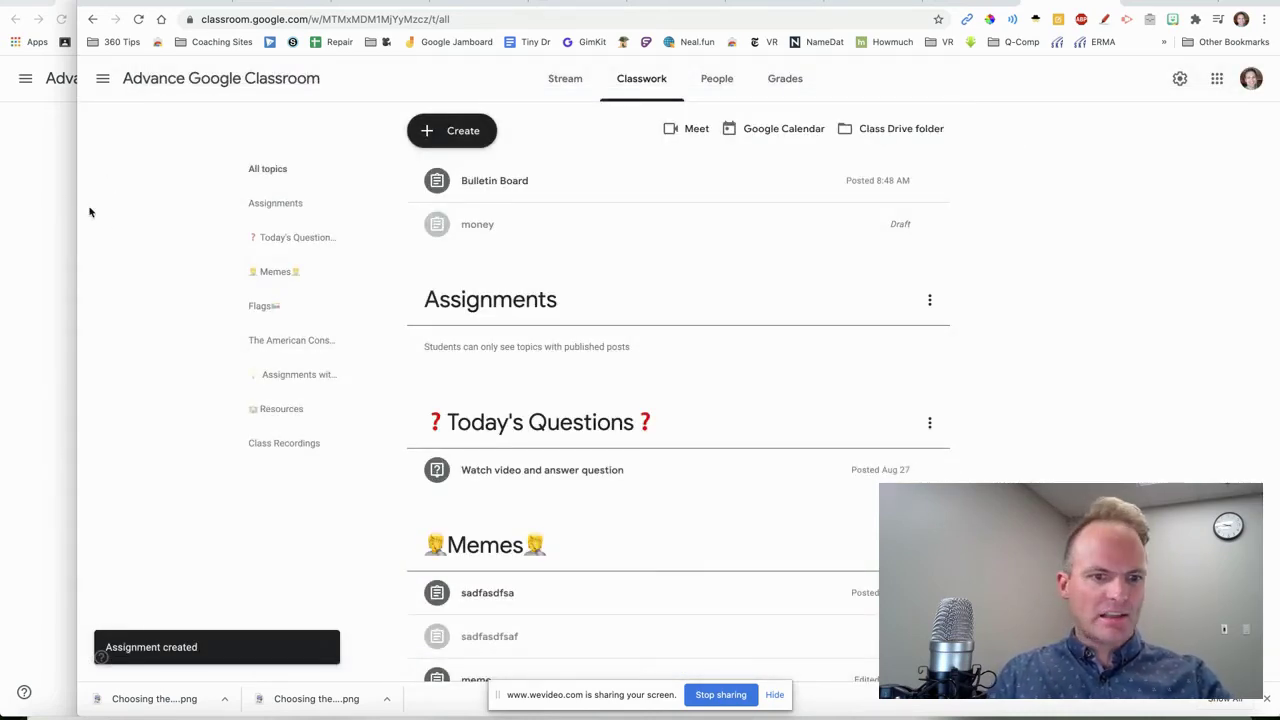
- From the student window's Classwork page, expand Bulletin Board and open its attached drawing
click(66, 201)
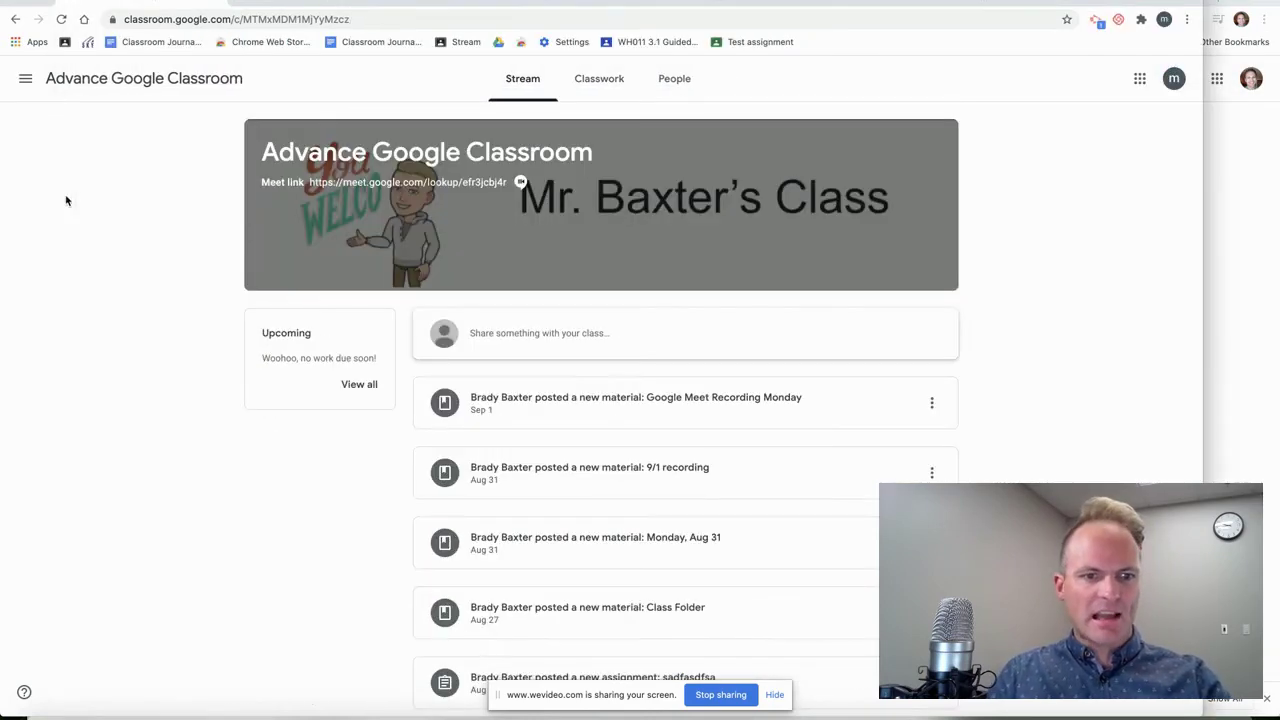
click(597, 80)
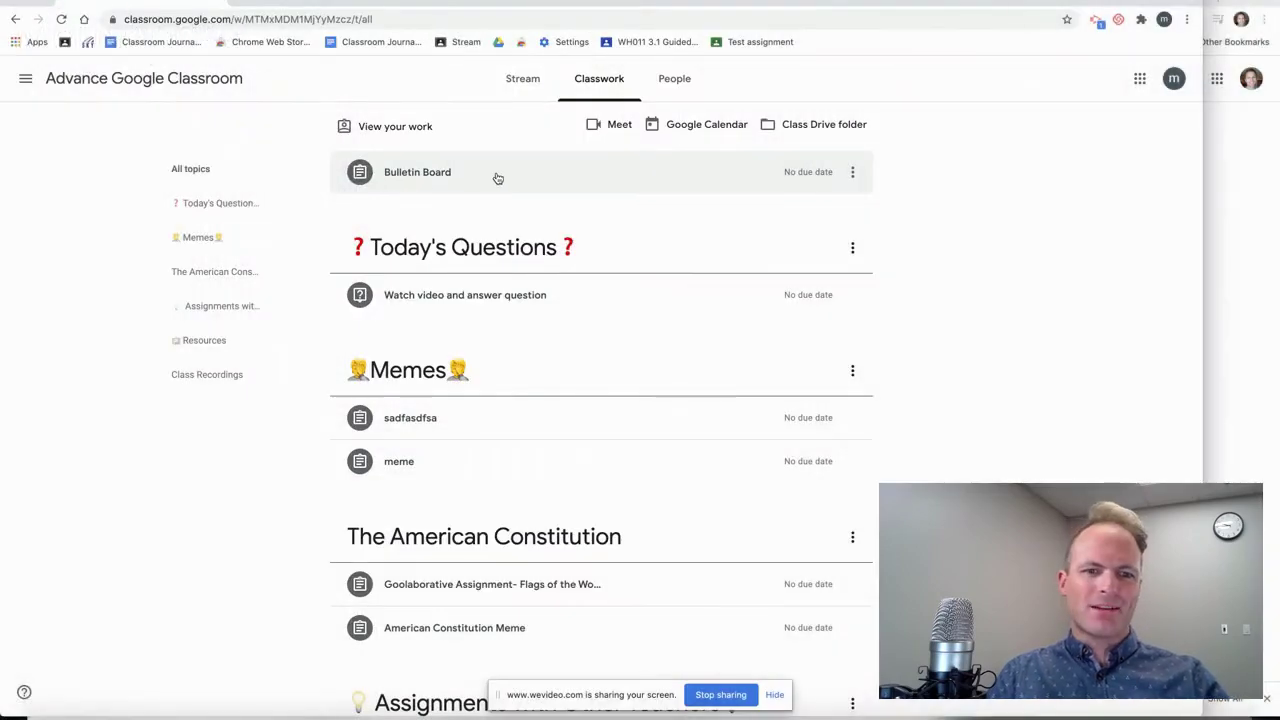
click(494, 177)
click(394, 257)
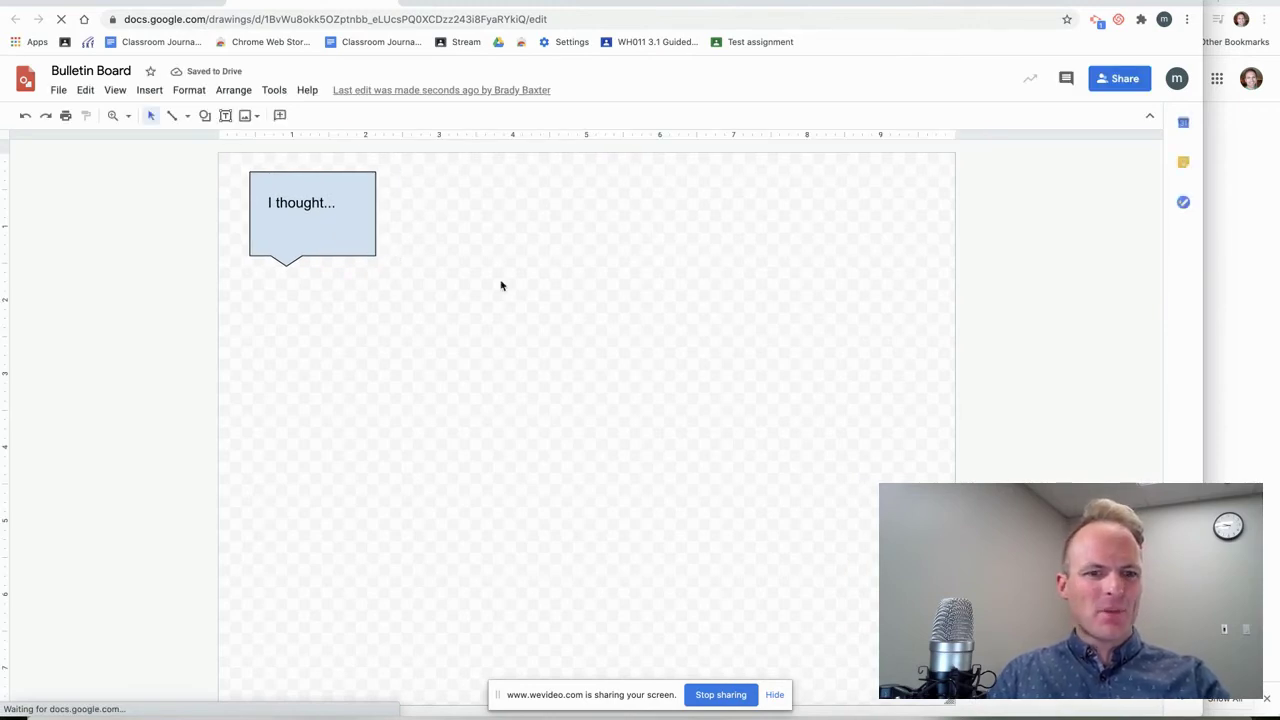
- Draw an oval speech-bubble callout in the lower right of the page
key(ctrl+alt+super+m)
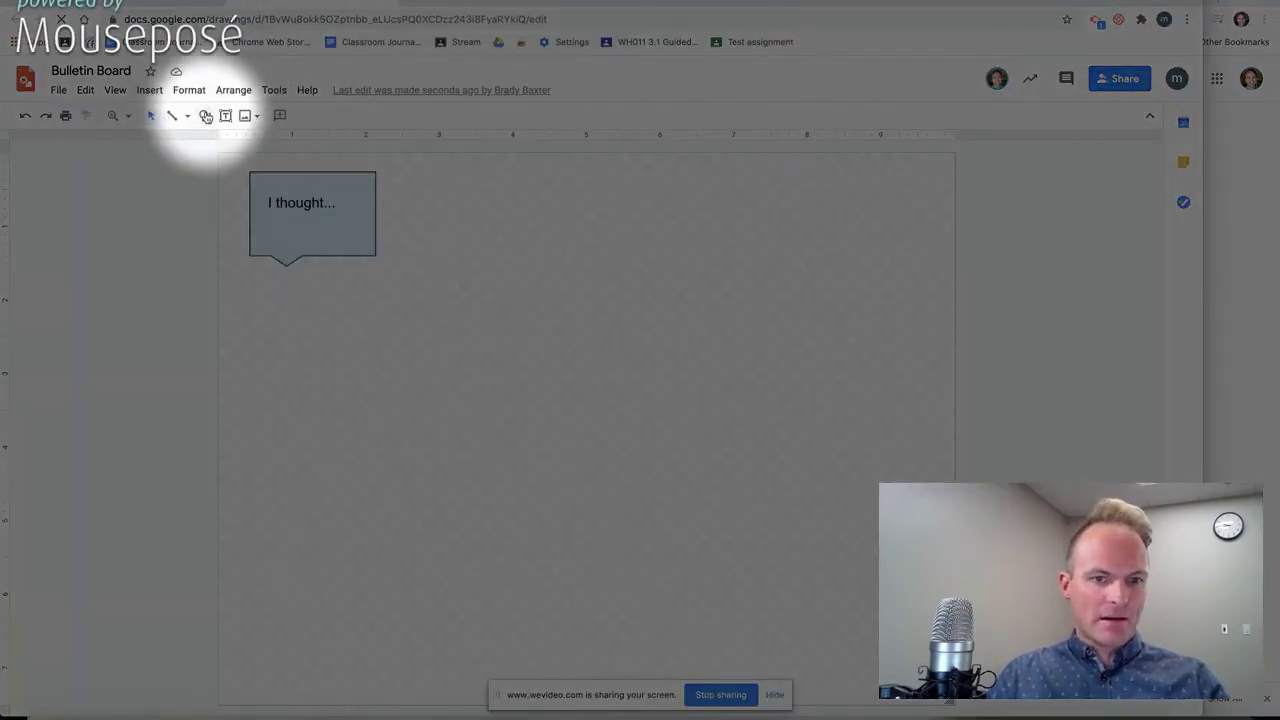
click(204, 115)
mouse_move(222, 187)
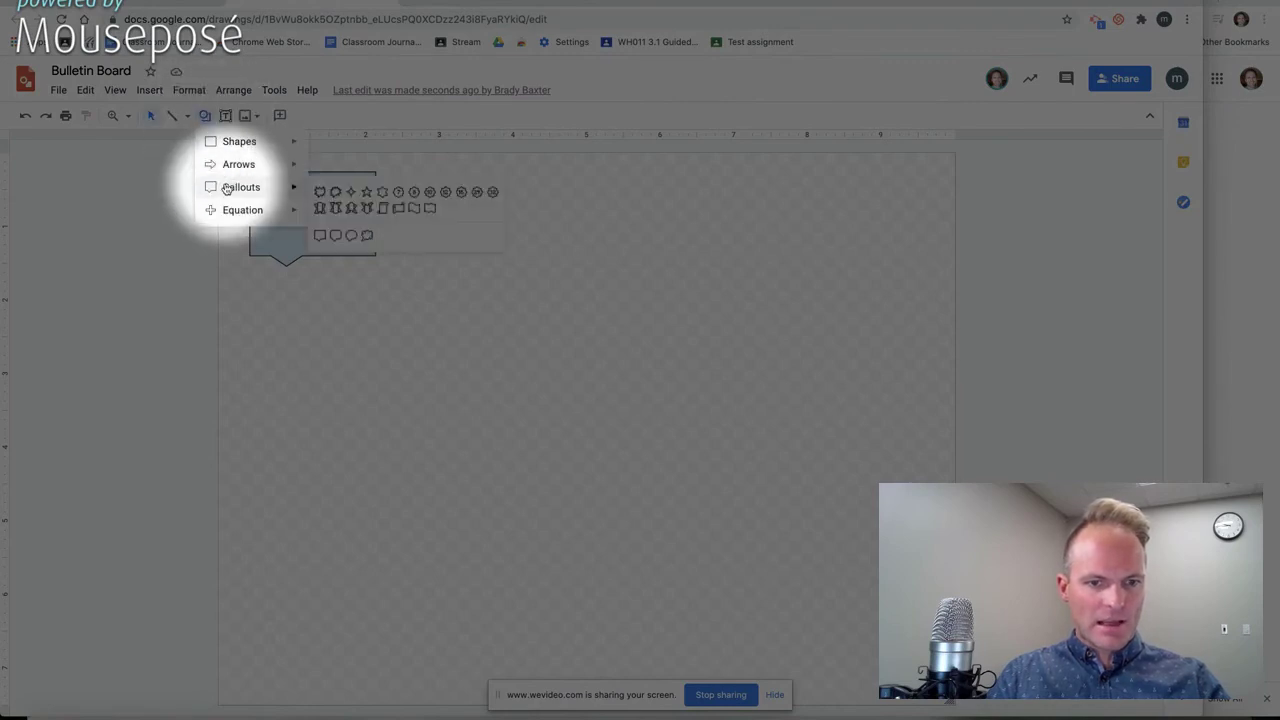
click(348, 238)
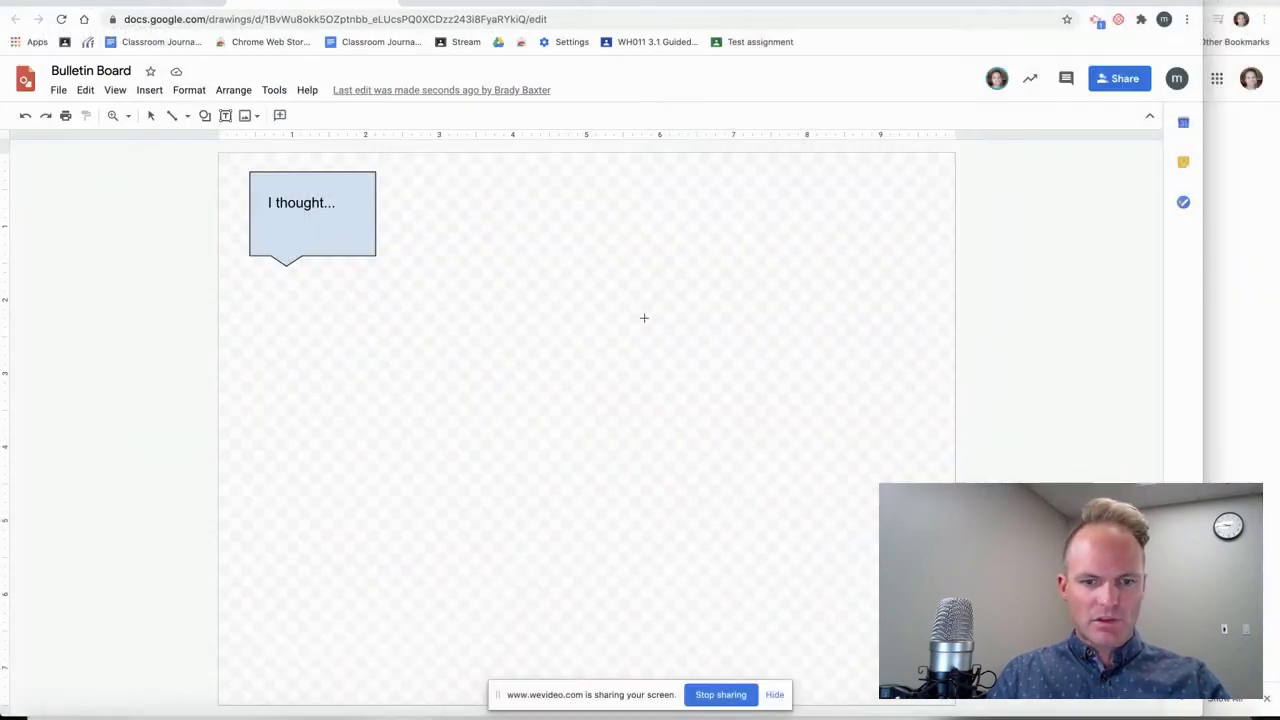
drag(710, 343, 900, 521)
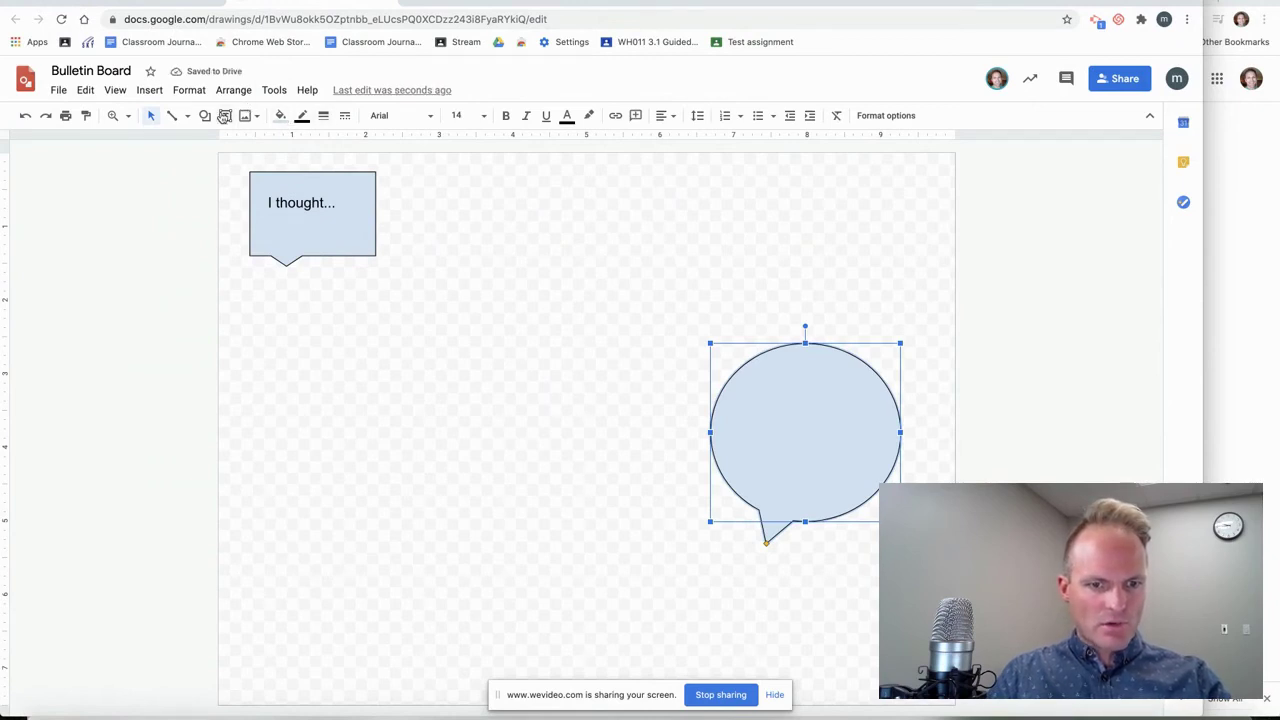
- Add a text box reading 'I agree....' inside the oval callout
click(224, 116)
drag(757, 375, 868, 454)
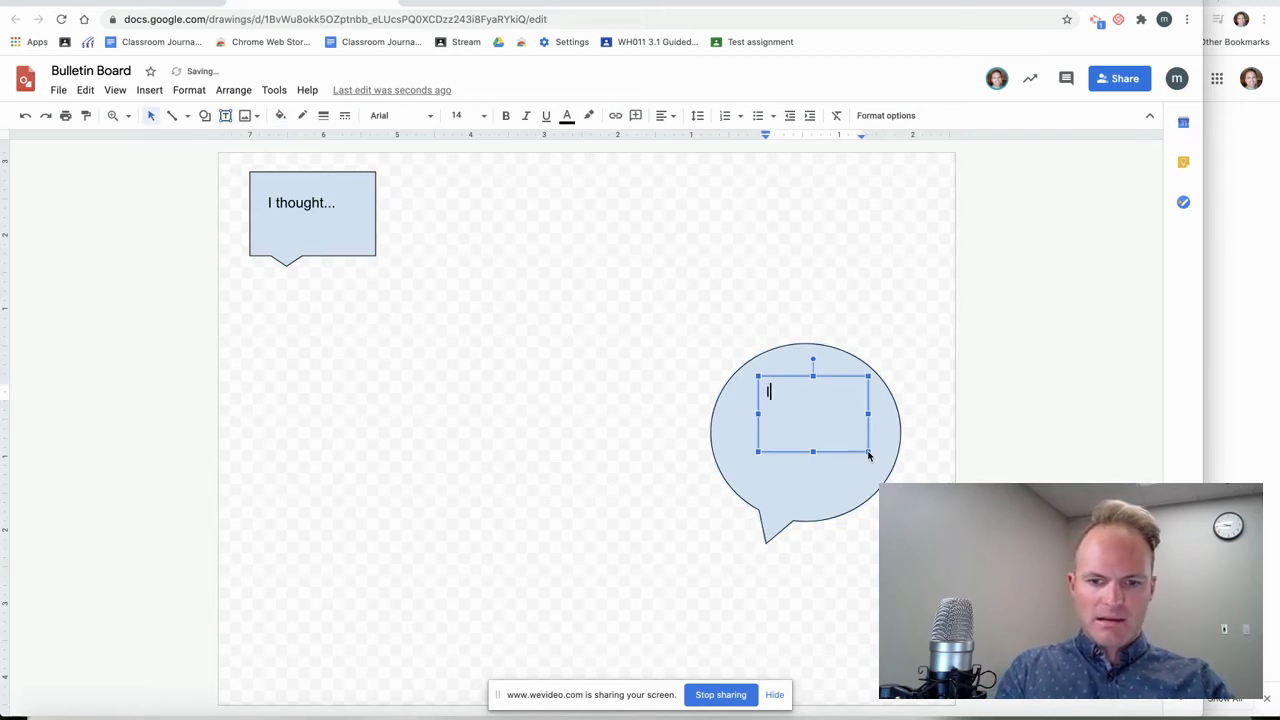
text(I agree....)
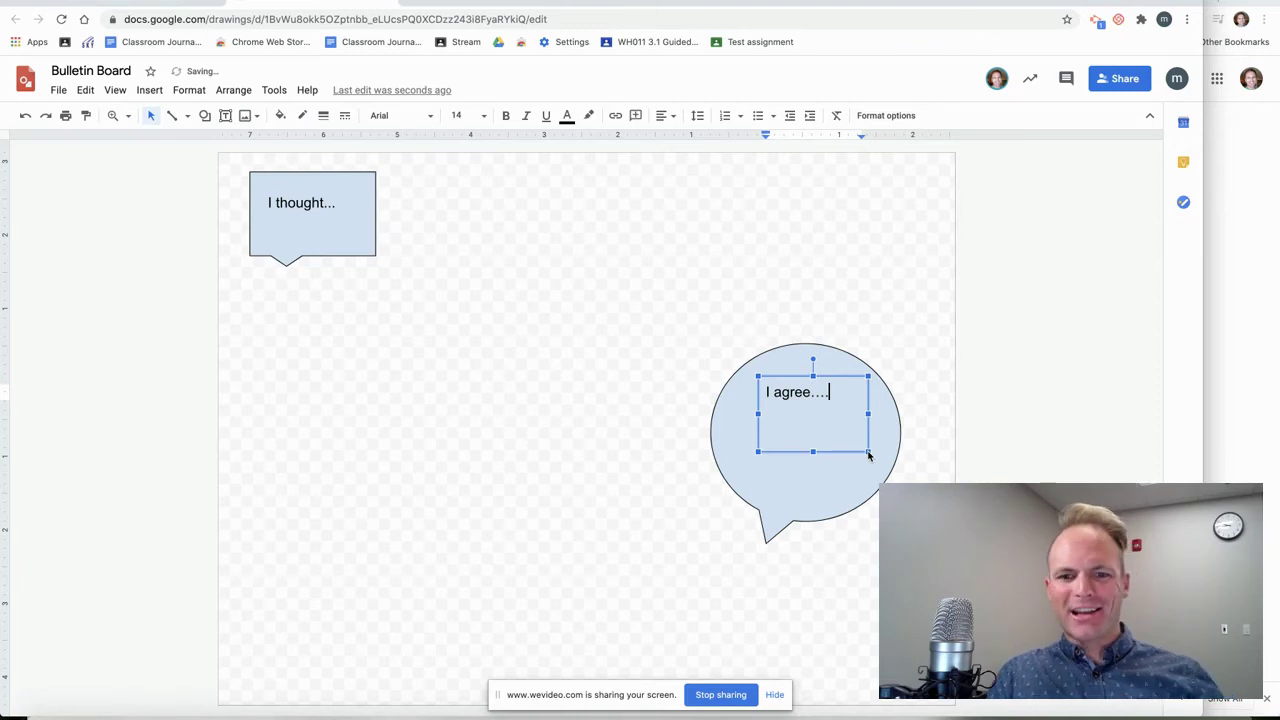
click(926, 335)
key(ctrl+Up)
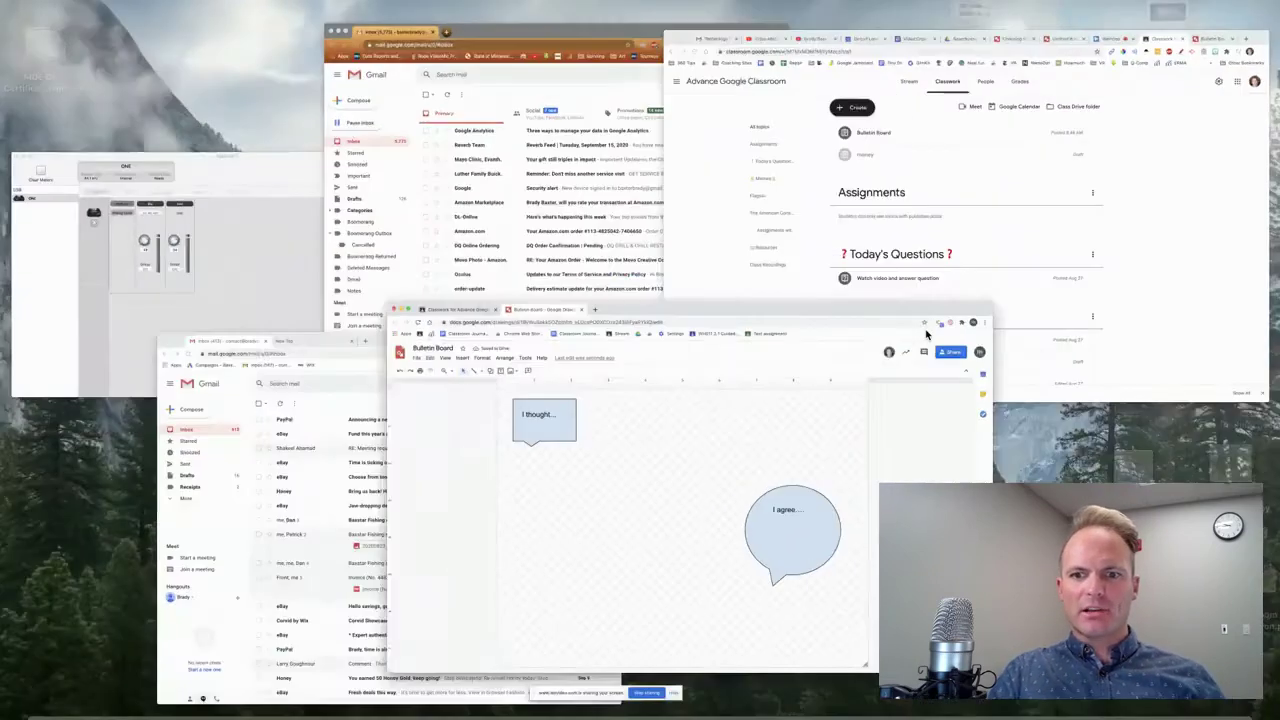
- Switch to the teacher's Bulletin Board drawing and check the student's 'I agree....' callout
click(915, 210)
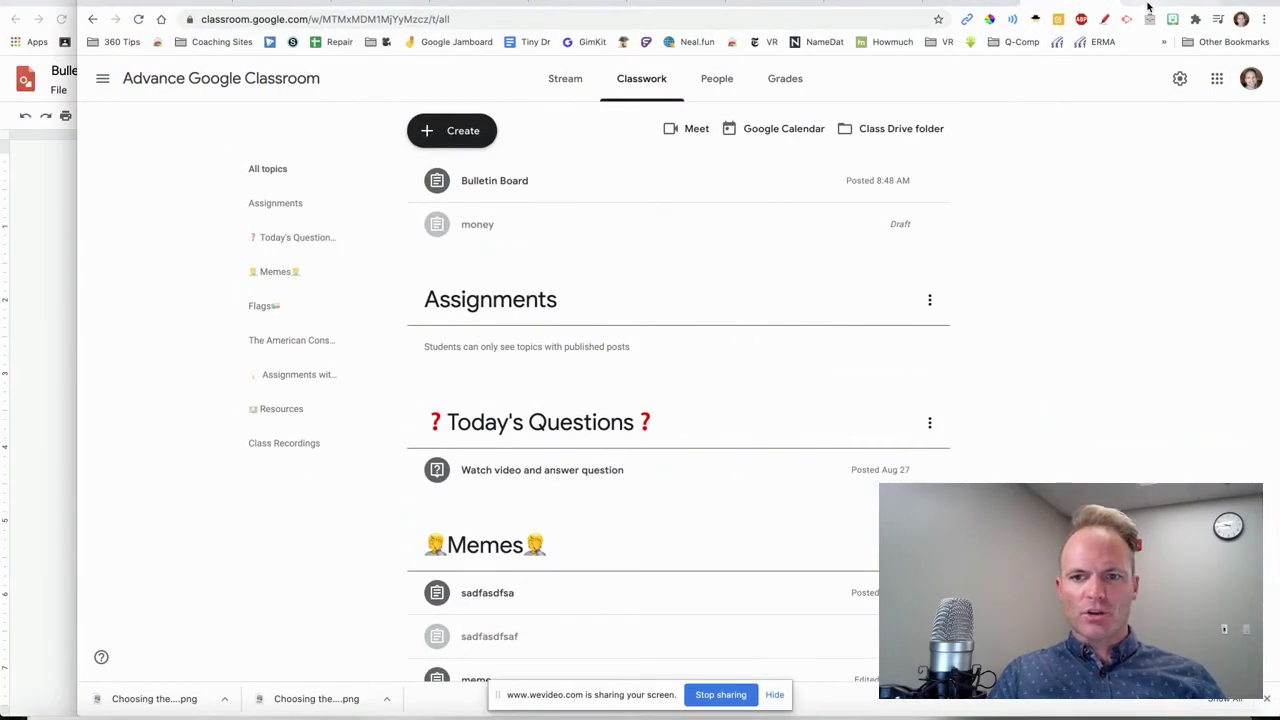
click(1148, 8)
click(814, 394)
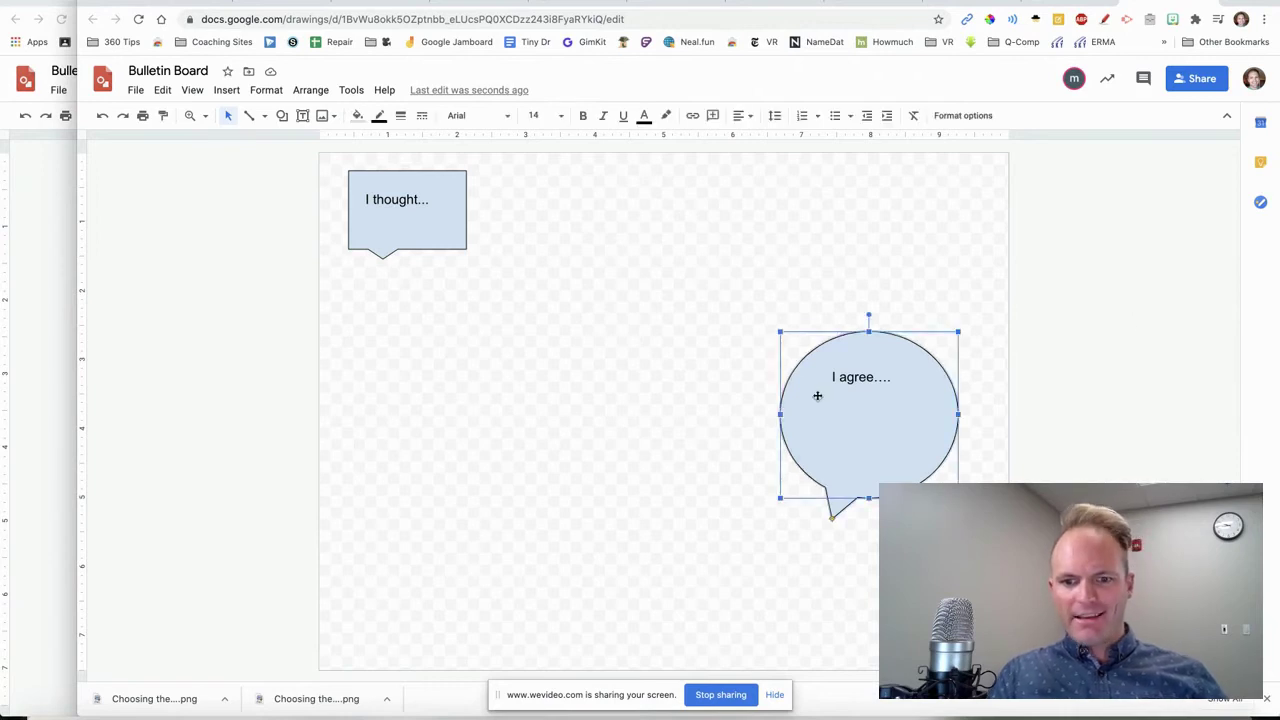
click(1143, 368)
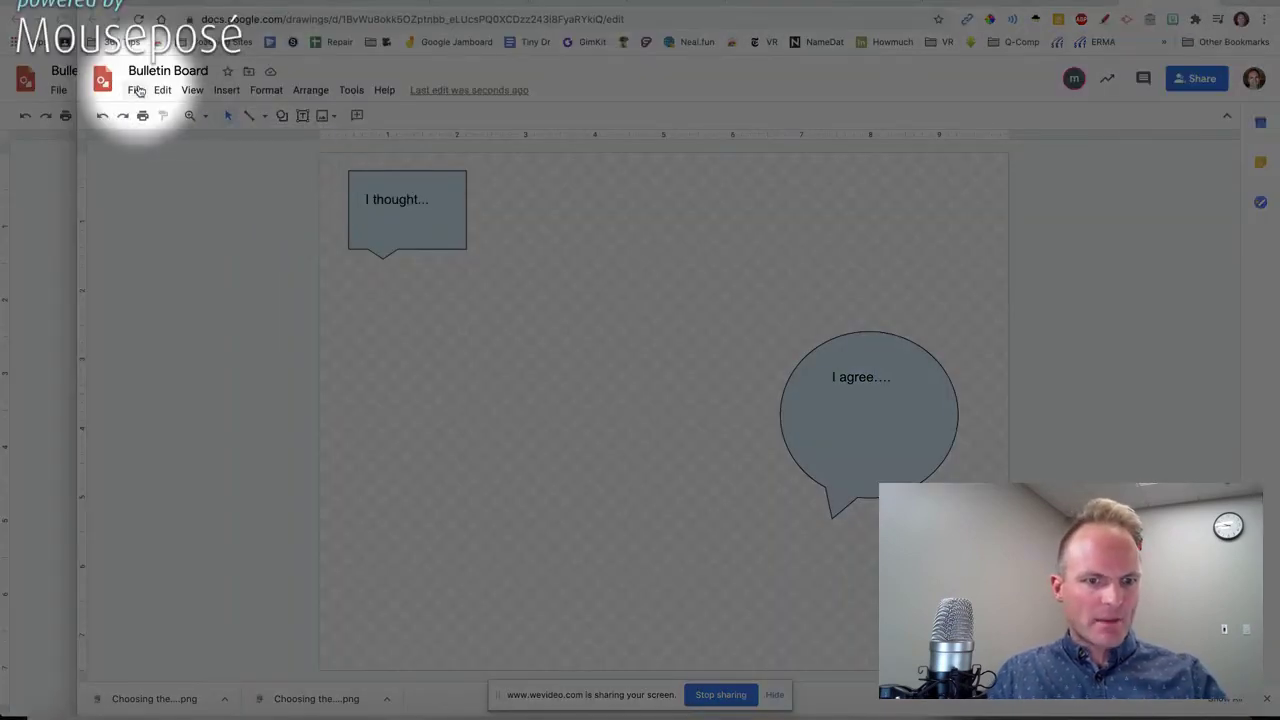
- Change the page setup to a custom size of 20 × 15 inches
click(135, 90)
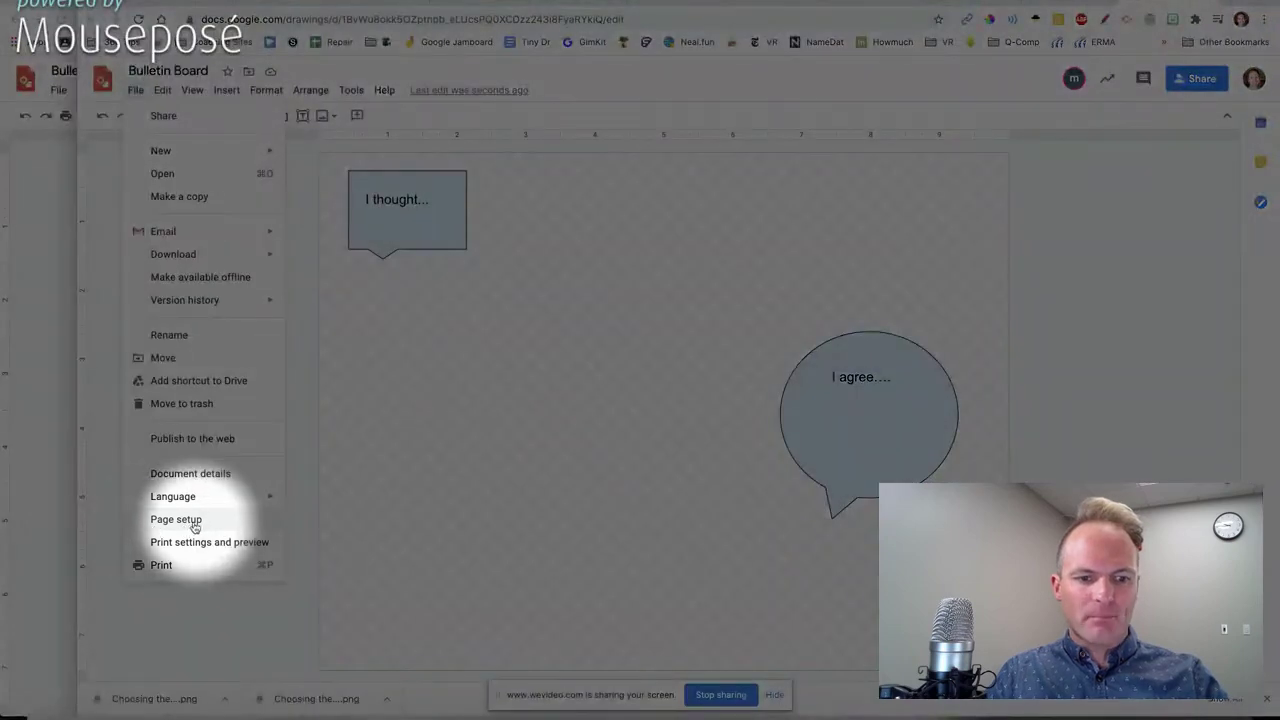
click(195, 524)
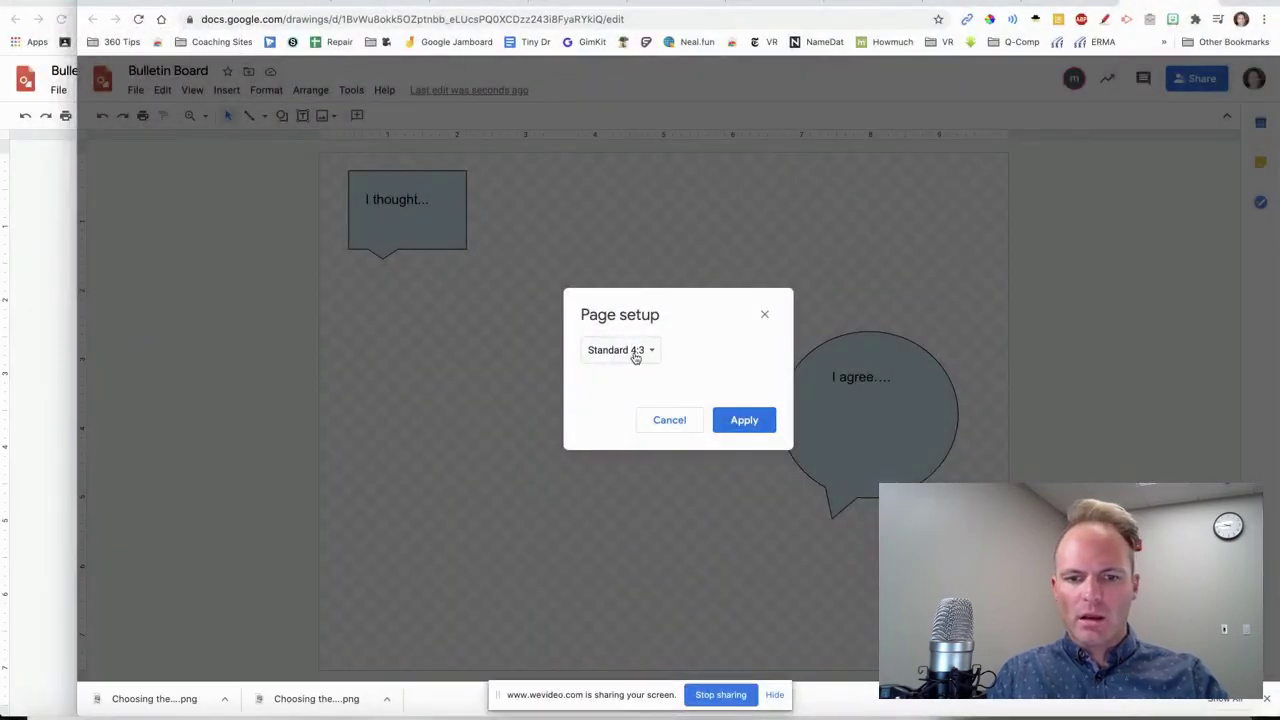
click(635, 354)
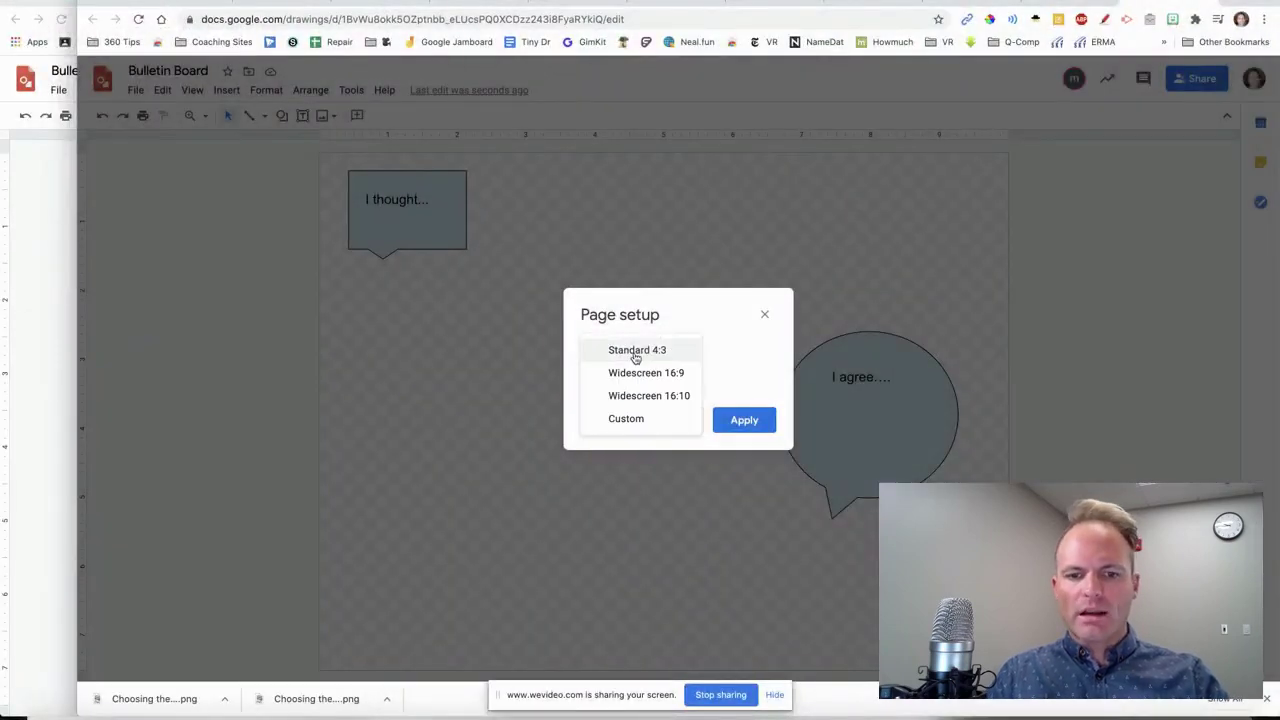
click(641, 427)
click(616, 389)
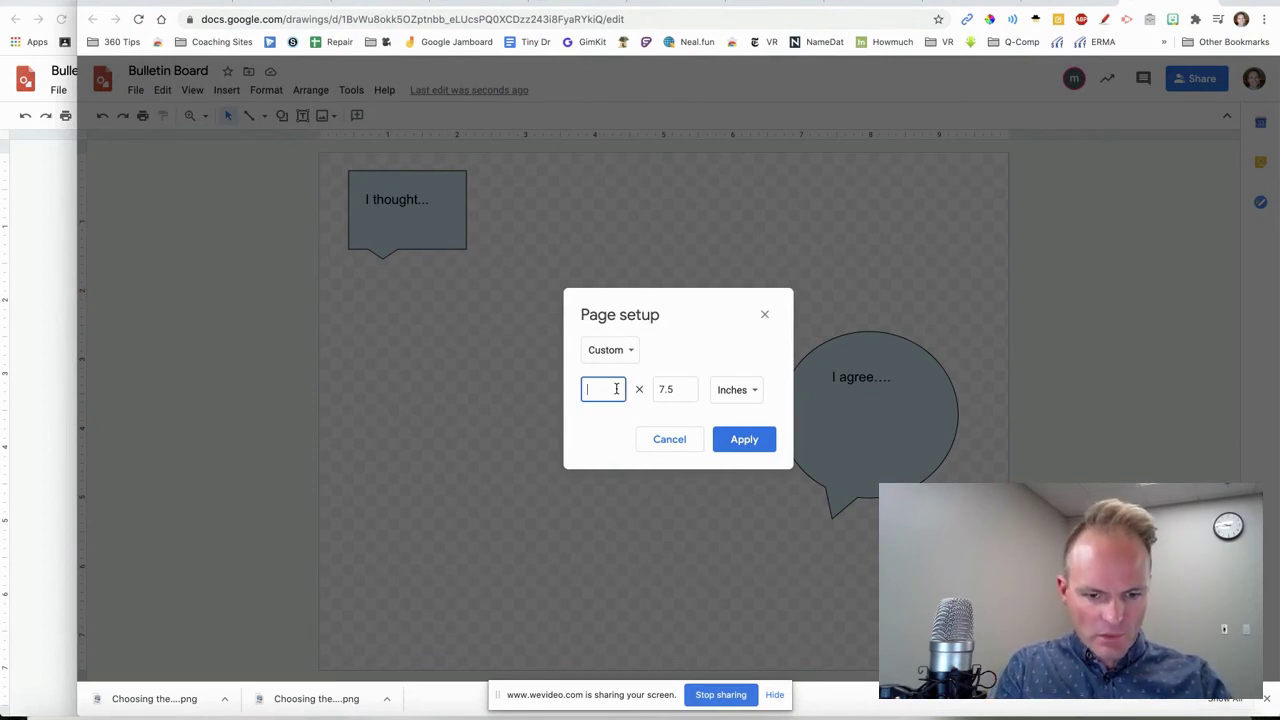
click(677, 387)
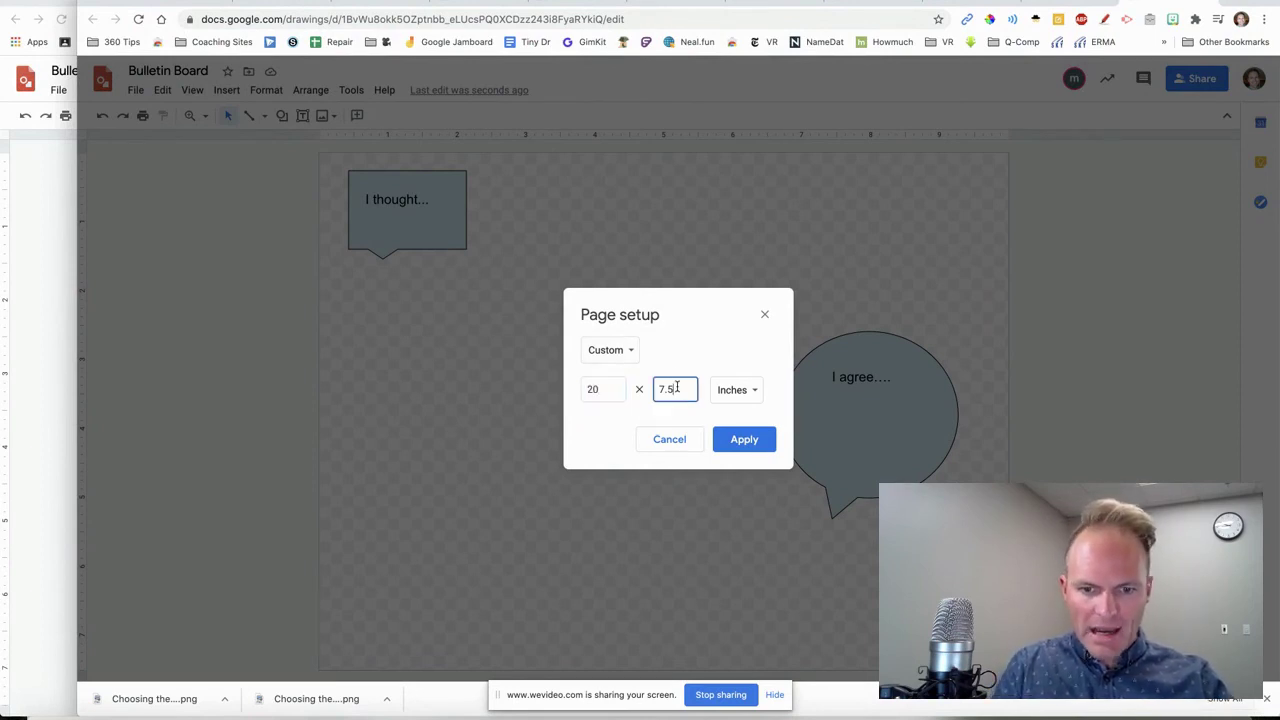
text(15)
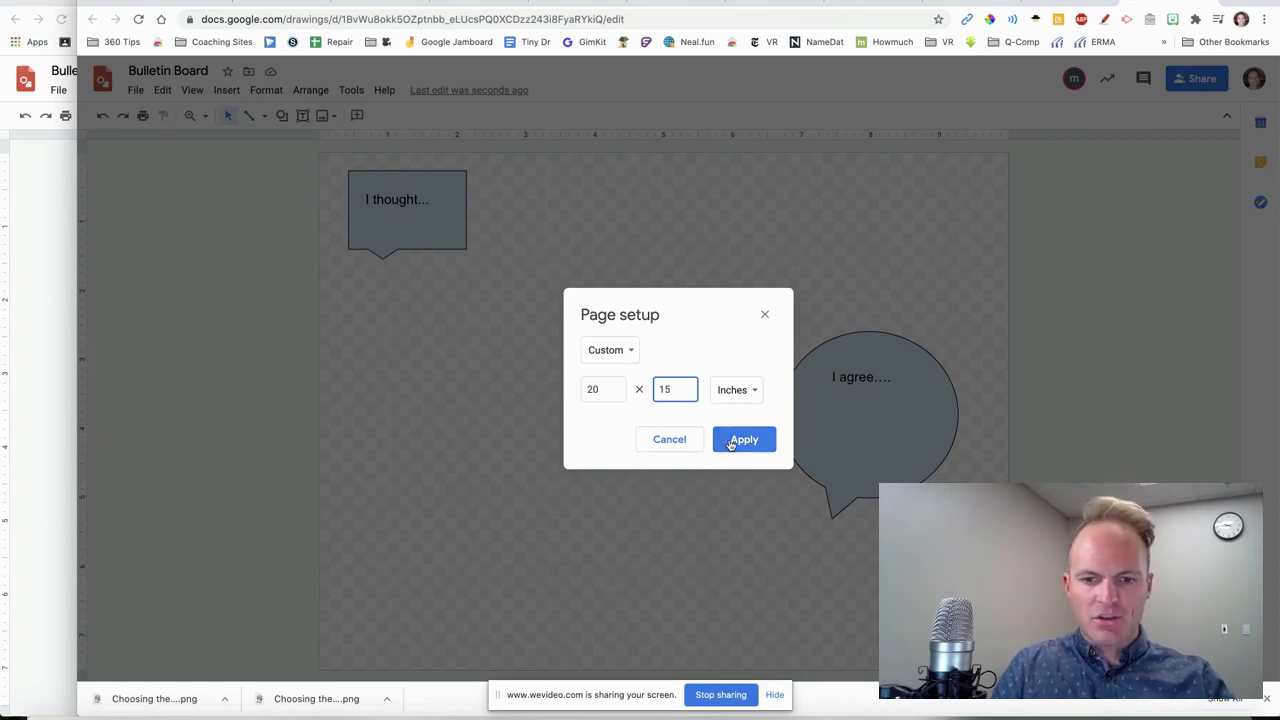
click(742, 438)
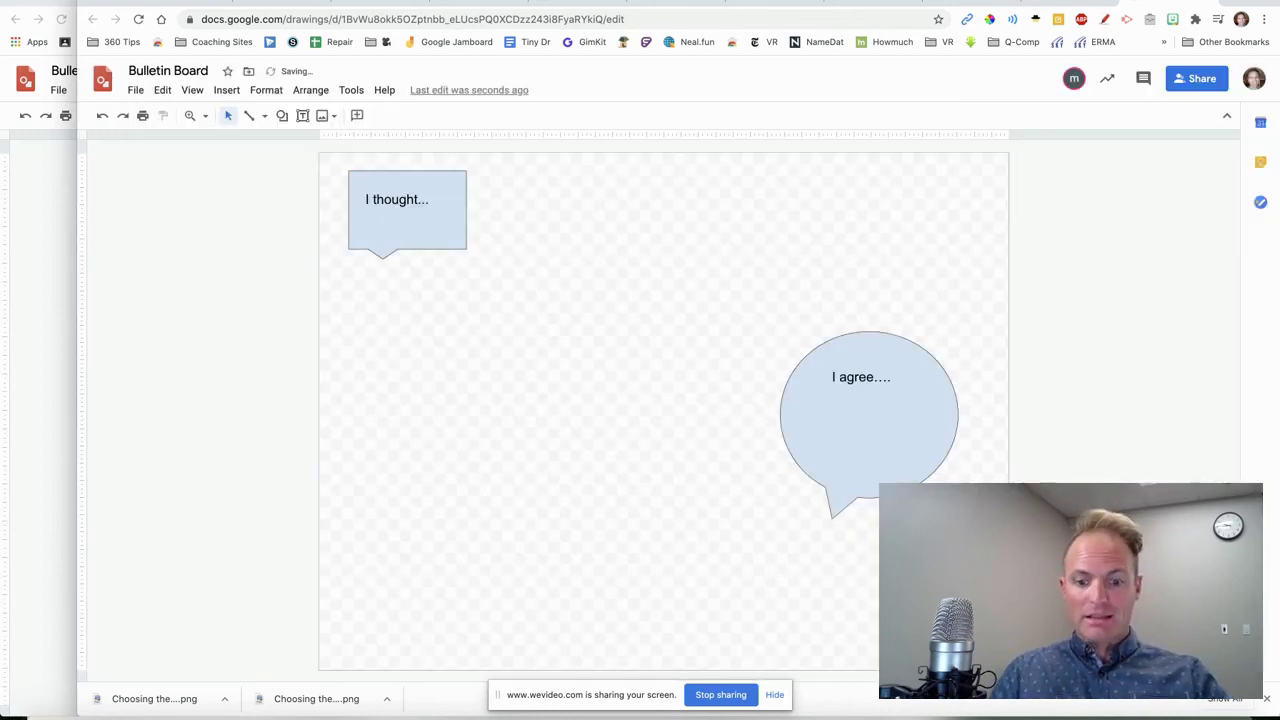
- Move the 'I agree....' text and its oval bubble up toward the top right
click(874, 431)
drag(874, 431, 851, 312)
click(860, 371)
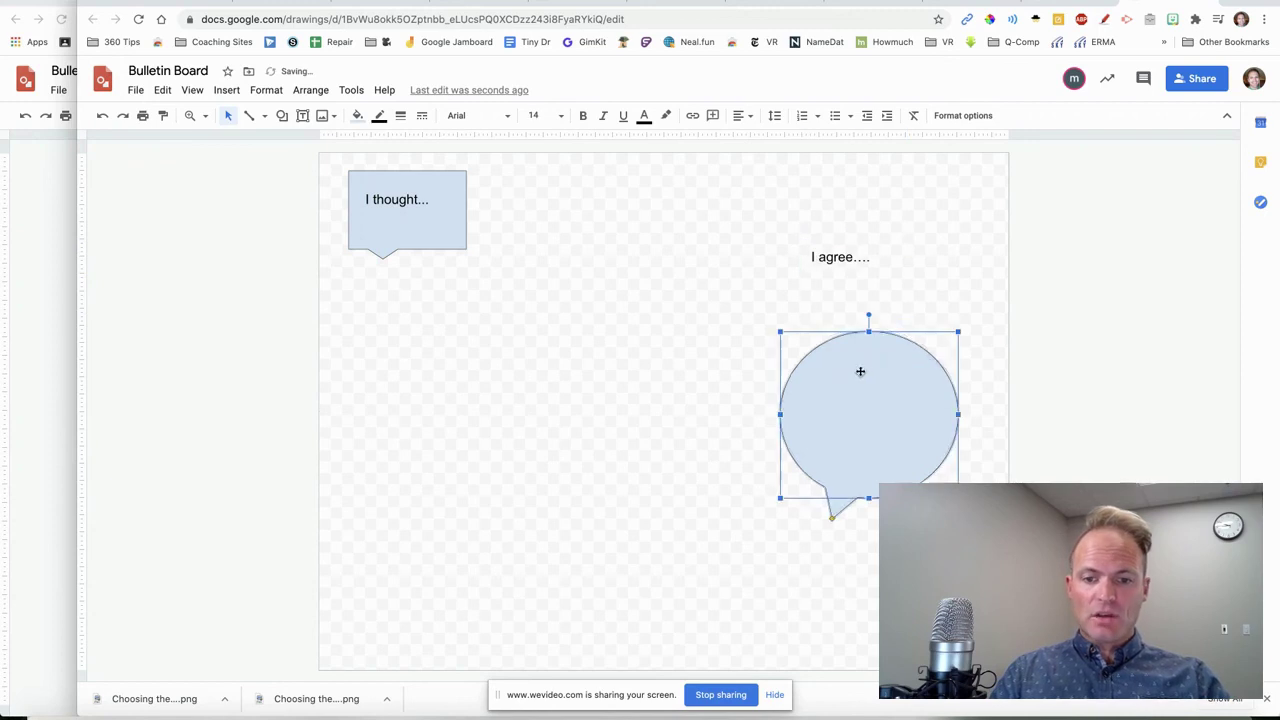
drag(860, 371, 835, 246)
click(1134, 360)
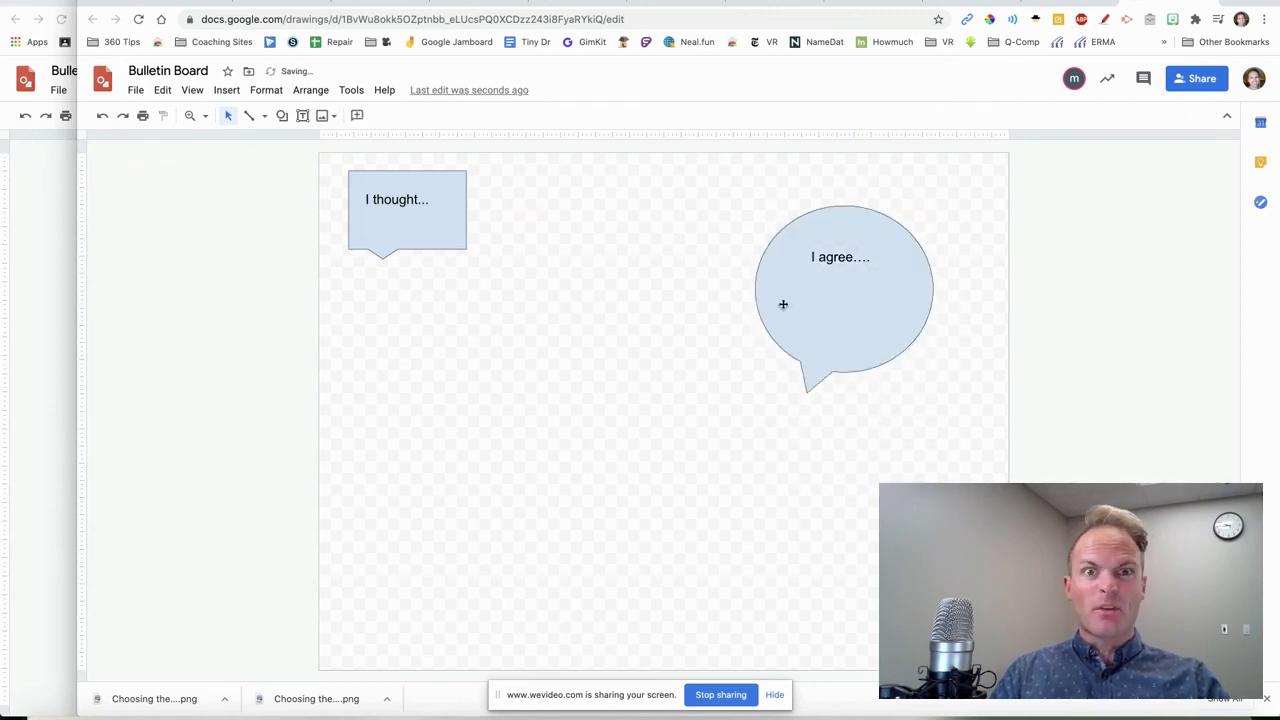